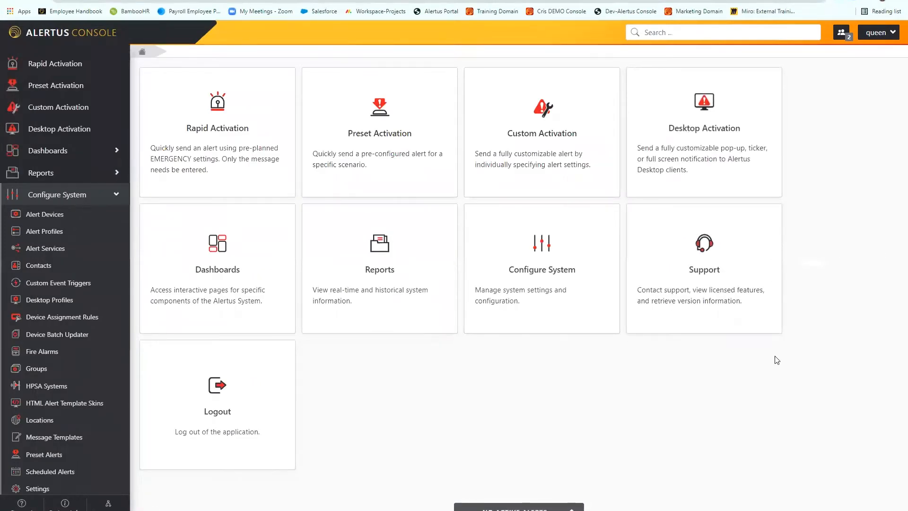
Step: Open the Message Template Builder from the Message Templates configuration
left_click(115, 198)
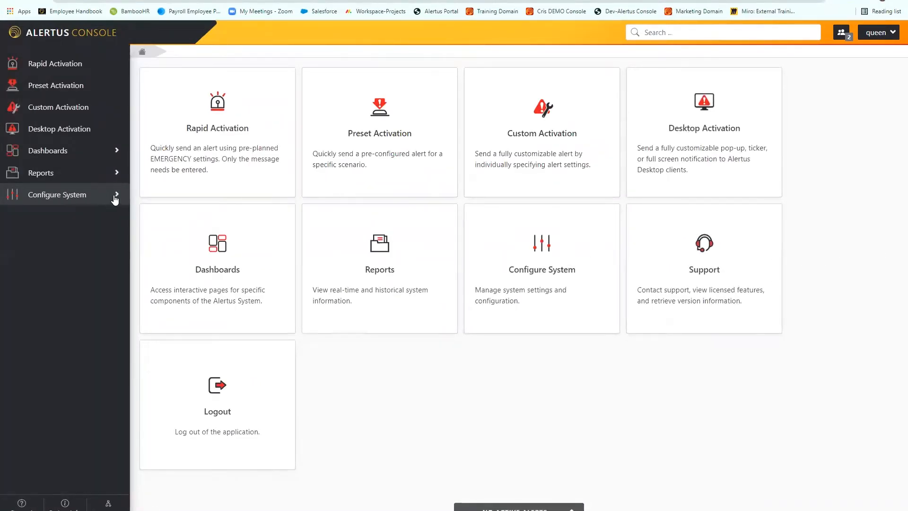
left_click(115, 199)
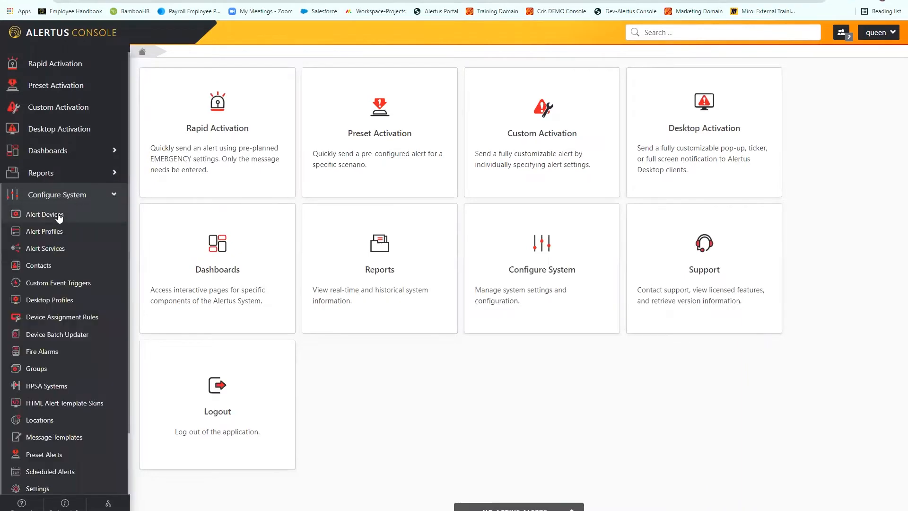
left_click(62, 438)
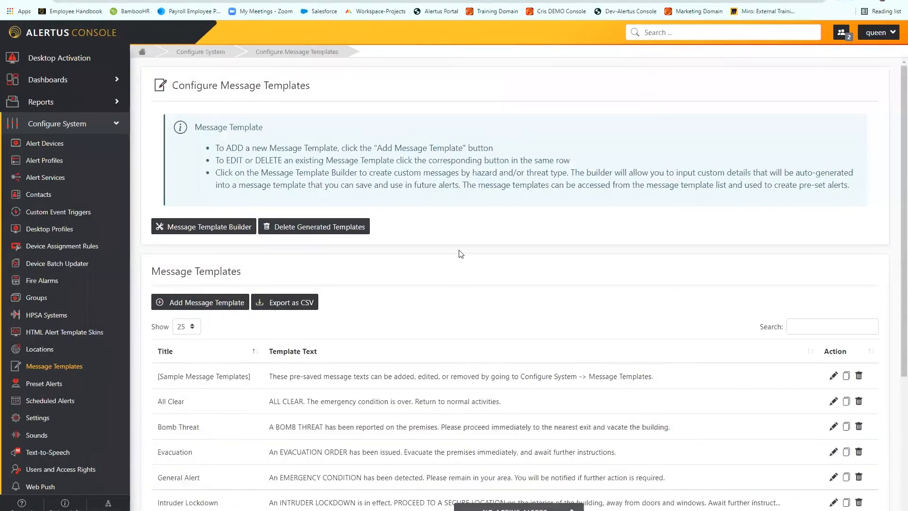
left_click(214, 231)
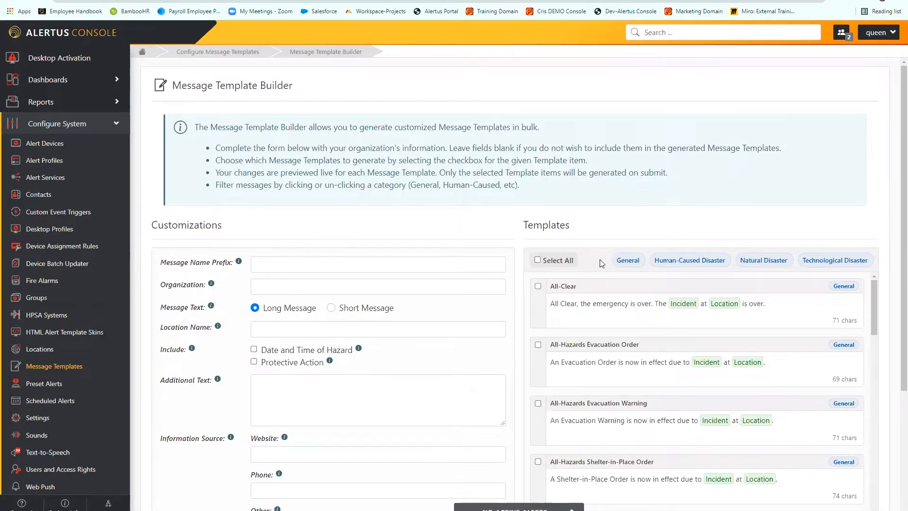
Step: Look through the available message templates across all hazard categories
scroll(721, 332, "down", 1)
scroll(723, 333, "down", 7)
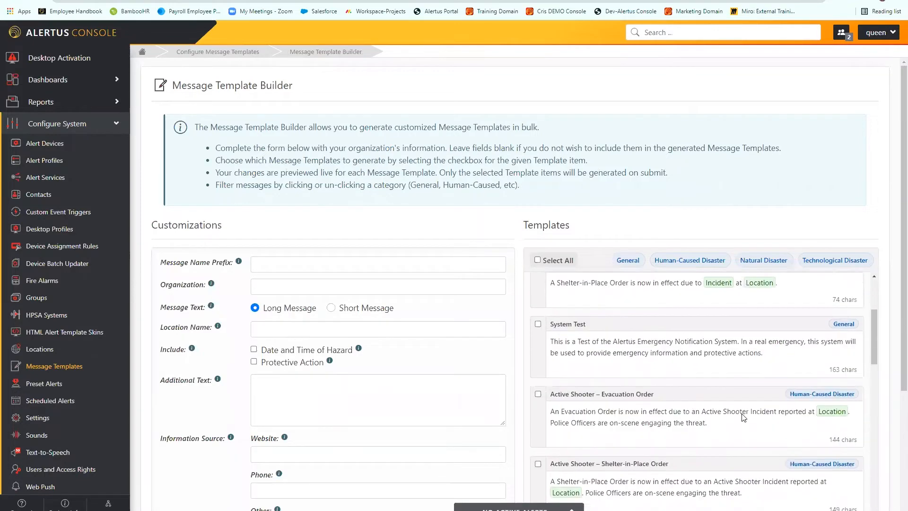
scroll(744, 426, "down", 6)
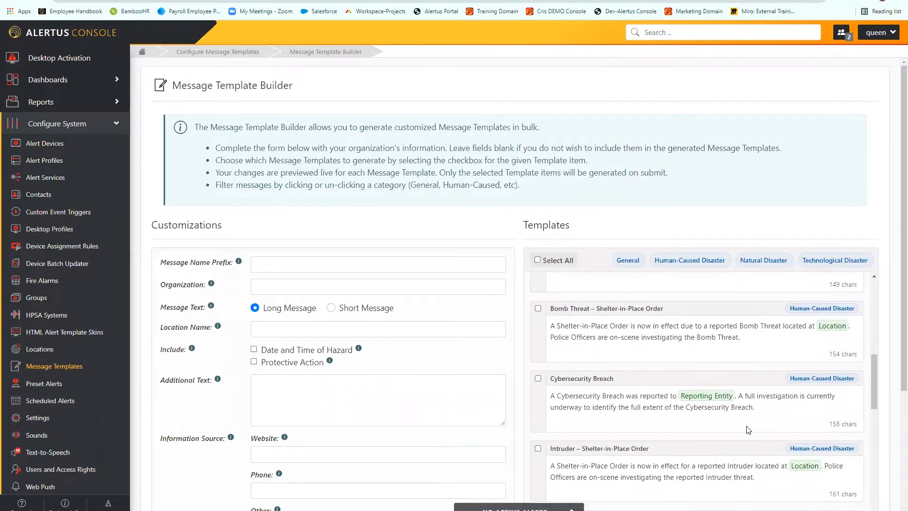
scroll(753, 443, "down", 5)
scroll(754, 445, "up", 11)
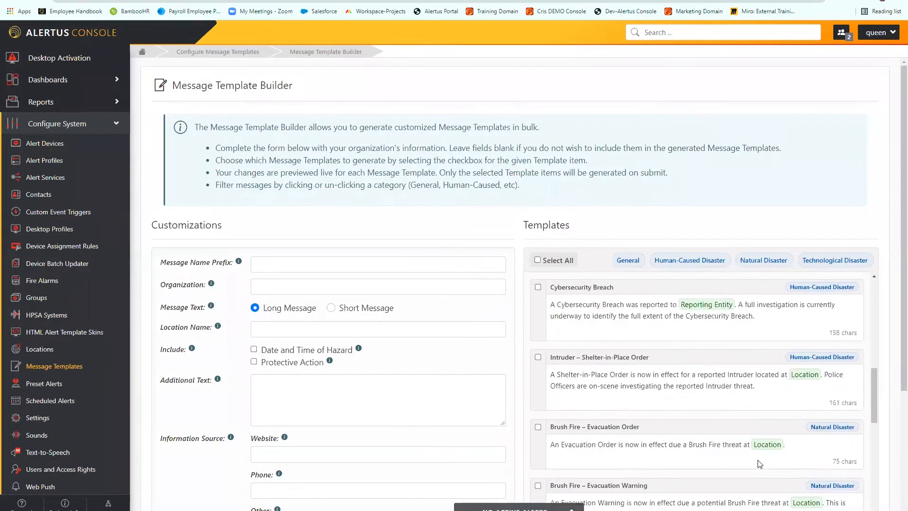
scroll(753, 444, "up", 4)
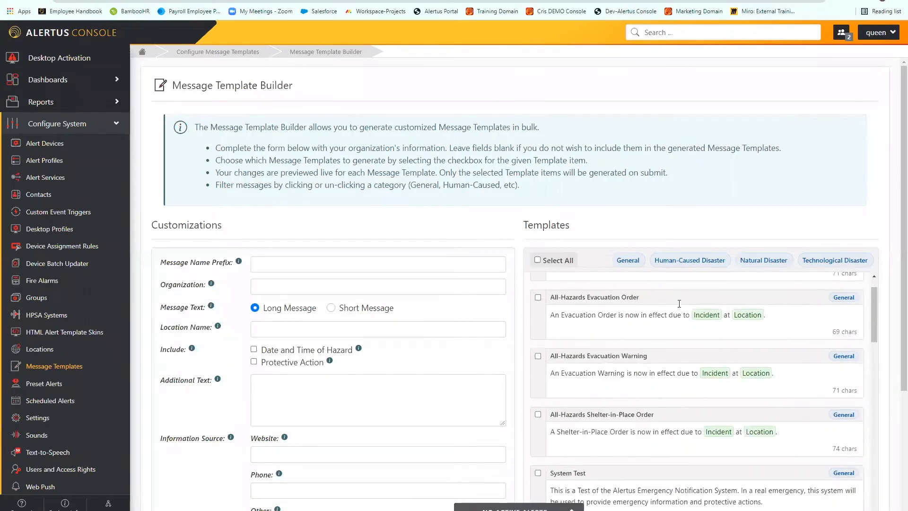
Step: Filter the template list to the Technological Disaster category only and review its templates
left_click(628, 260)
left_click(694, 263)
left_click(759, 261)
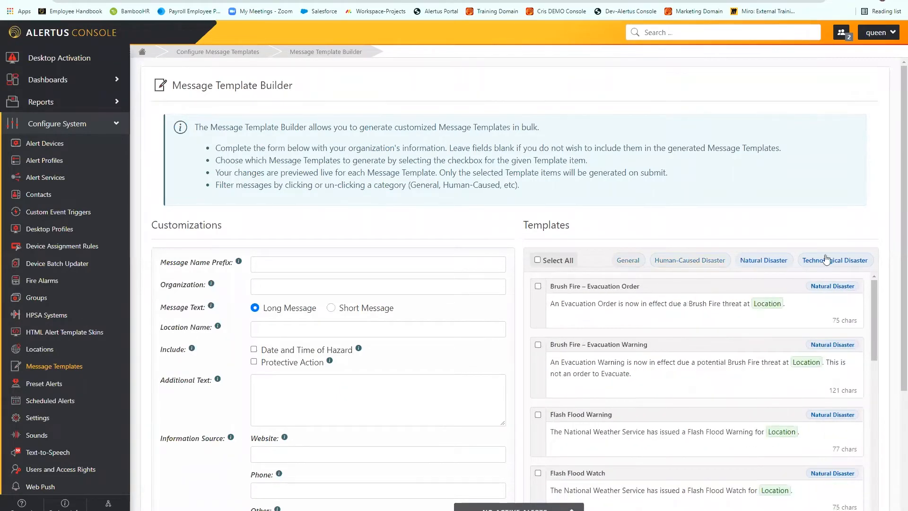
left_click(847, 261)
left_click(852, 264)
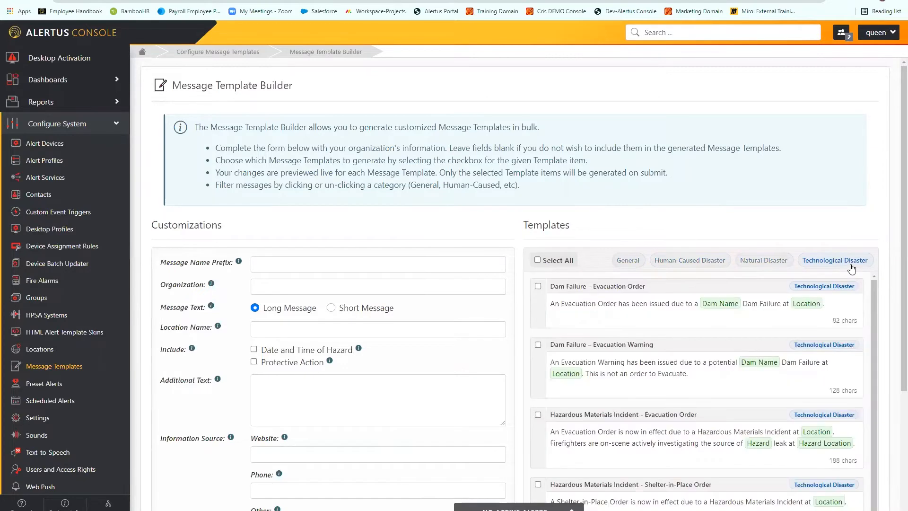
scroll(662, 300, "down", 4)
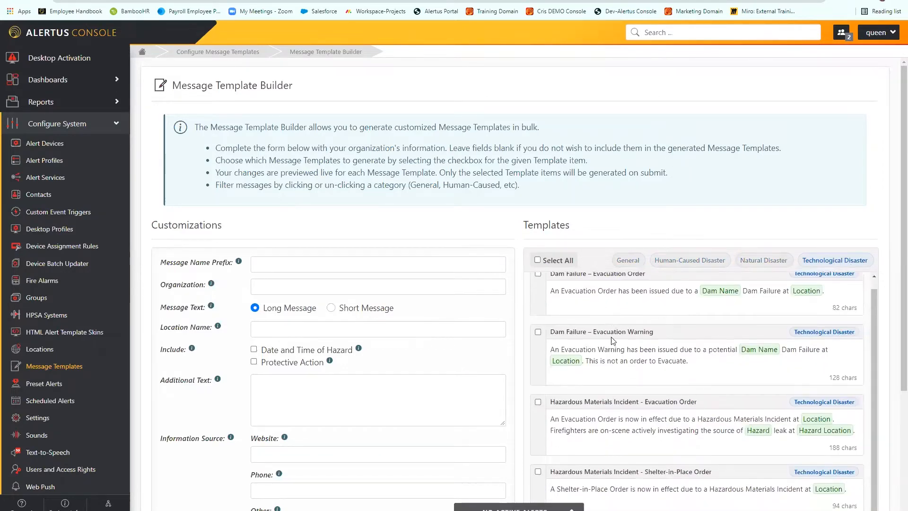
scroll(675, 432, "down", 2)
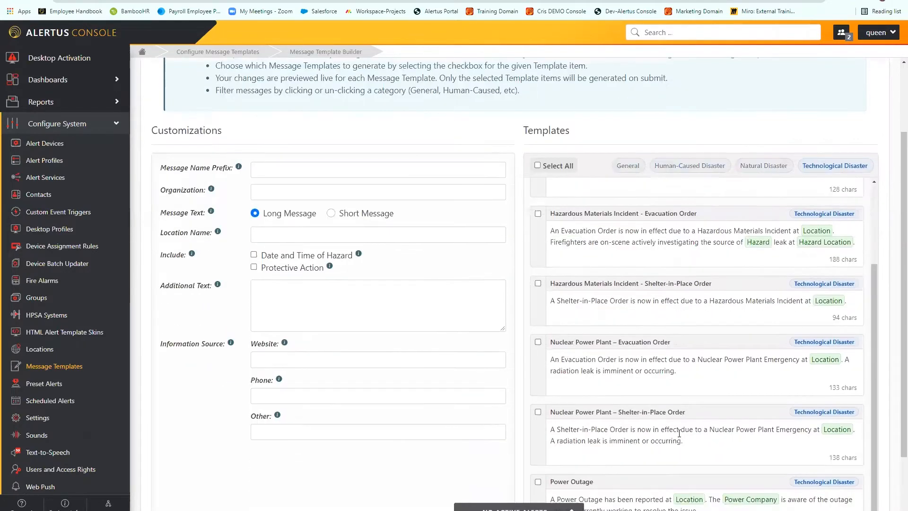
Step: Switch the template filter to Natural Disaster only and look over its templates
left_click(783, 168)
left_click(838, 169)
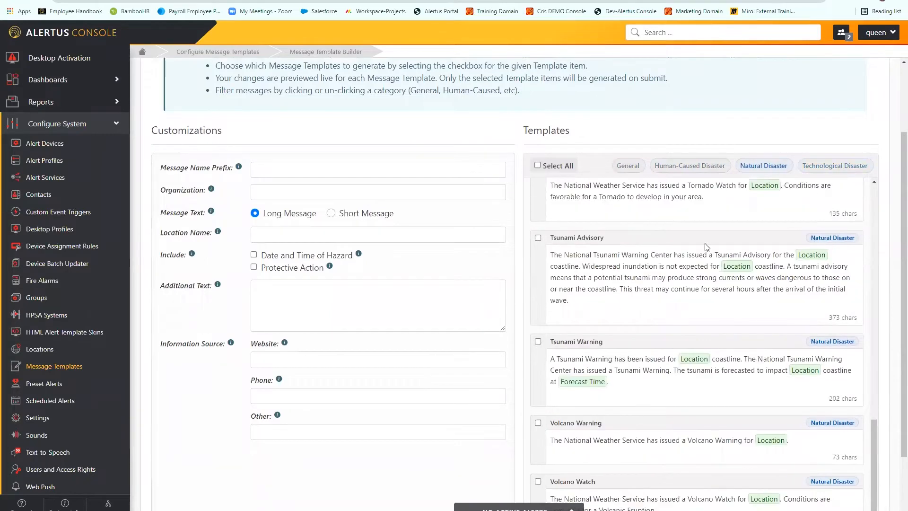
scroll(655, 319, "down", 2)
scroll(656, 317, "up", 9)
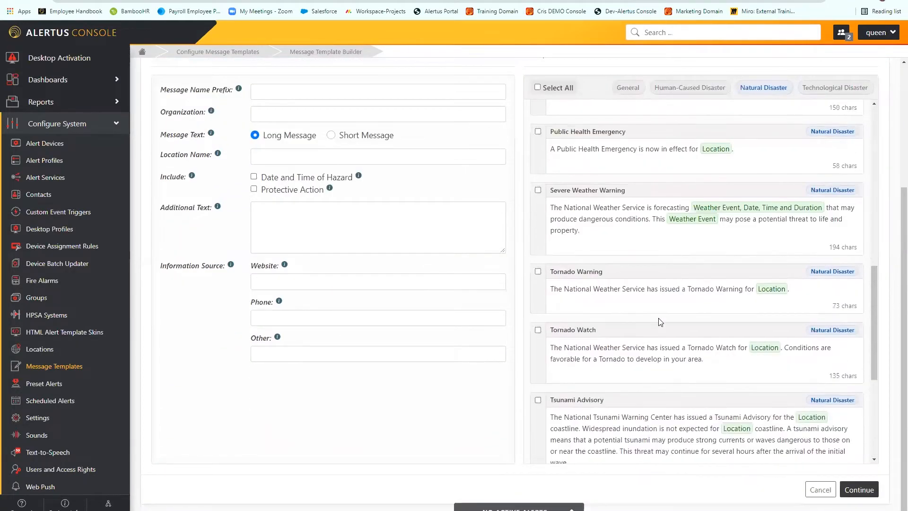
Step: Add the Human-Caused Disaster category to the template filter and review the combined list
left_click(695, 88)
scroll(779, 109, "up", 1)
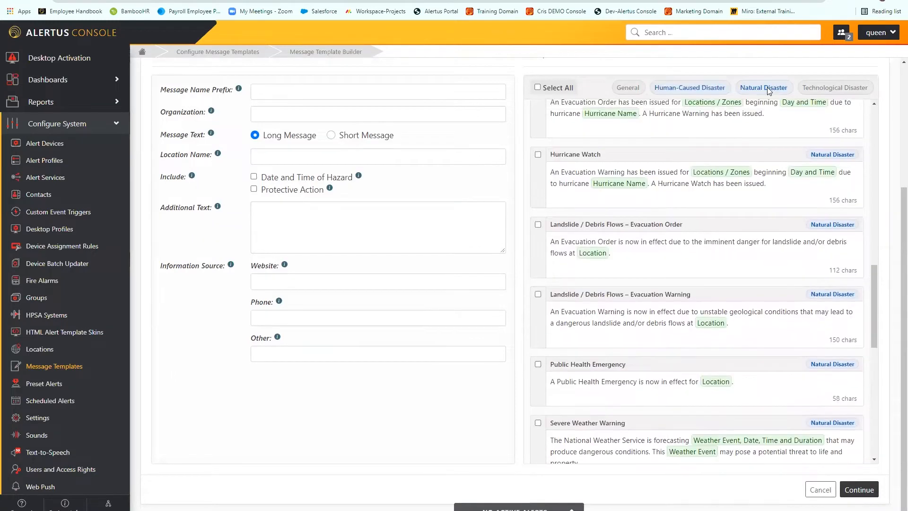
scroll(769, 188, "up", 10)
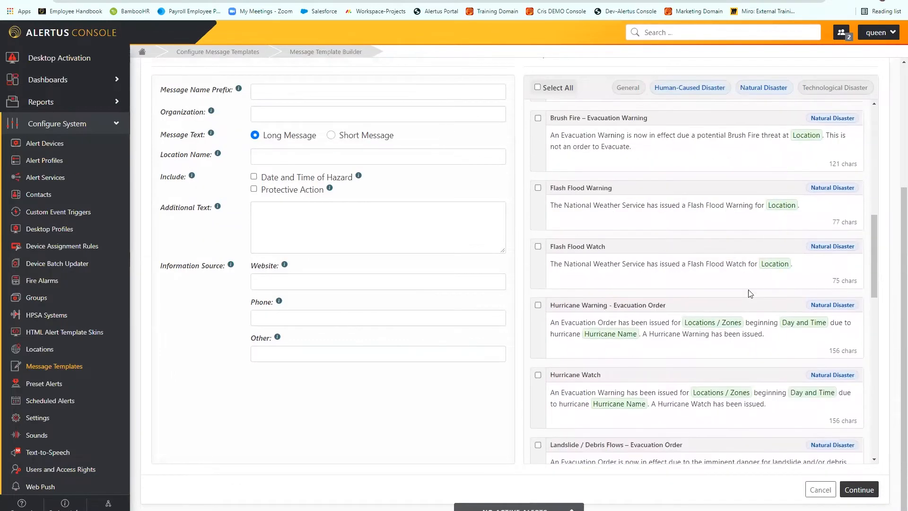
scroll(754, 296, "up", 8)
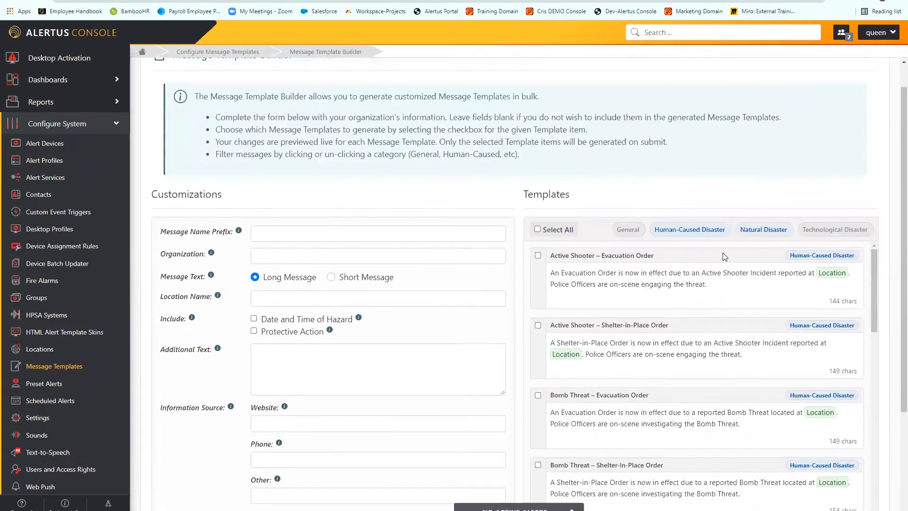
Step: Limit the template filter to the General category and review its templates
left_click(752, 231)
left_click(689, 229)
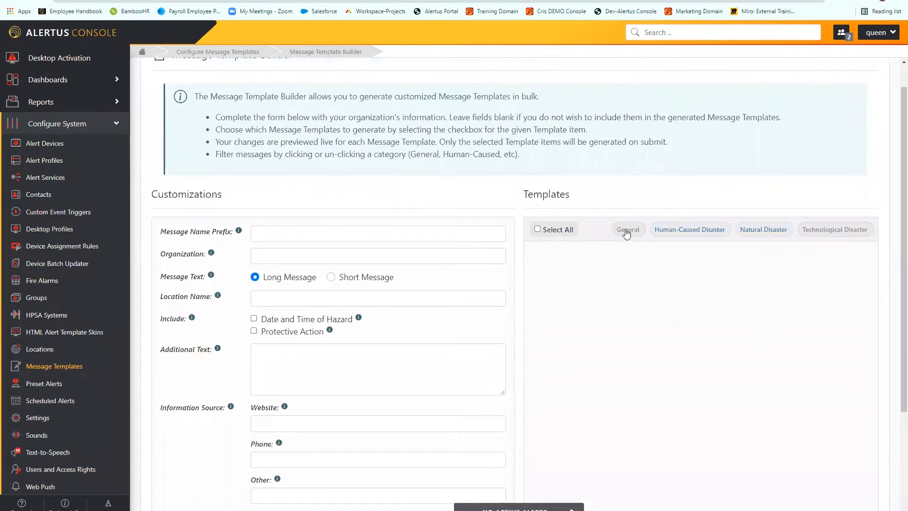
left_click(627, 229)
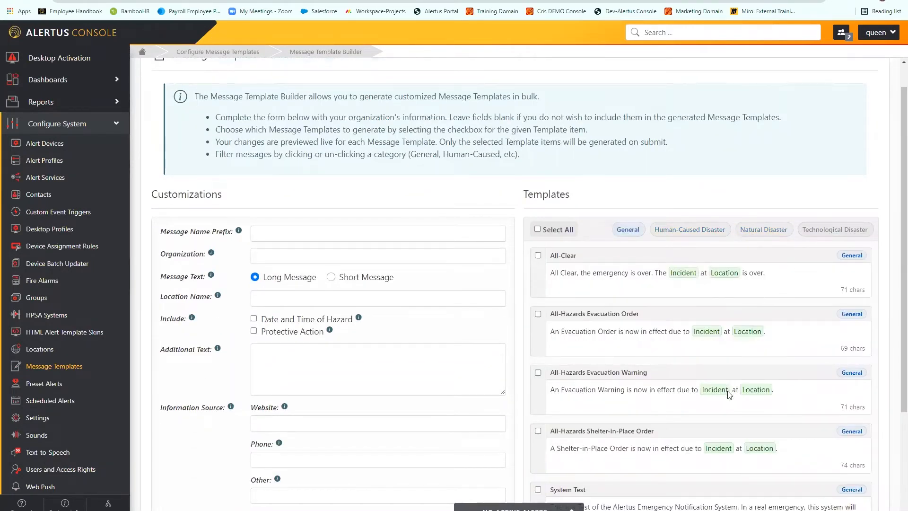
scroll(730, 393, "down", 2)
scroll(724, 384, "up", 2)
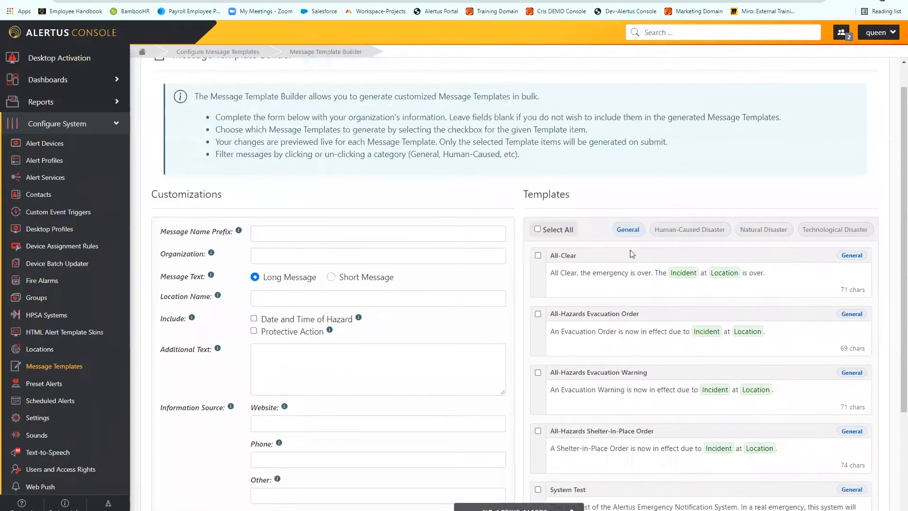
Step: Add the Human-Caused, Natural and Technological Disaster categories back to the template filter
left_click(681, 231)
left_click(769, 237)
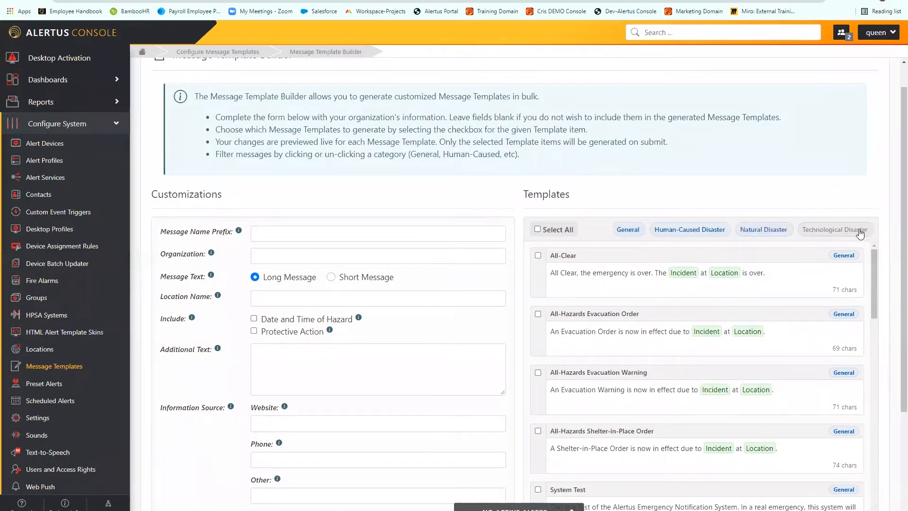
left_click(860, 234)
Step: Select the All-Clear, Bomb Threat – Evacuation Order and Cybersecurity Breach templates for generation
left_click(539, 256)
scroll(609, 338, "down", 3)
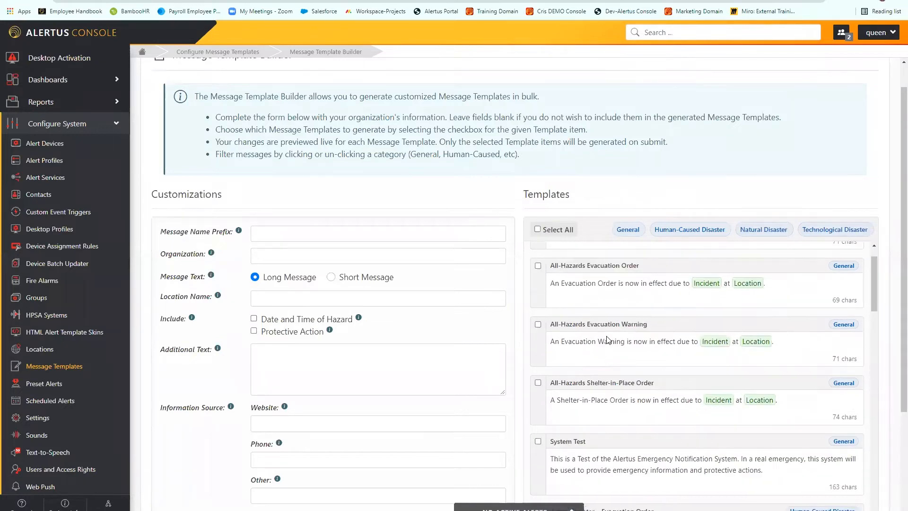
scroll(632, 365, "down", 3)
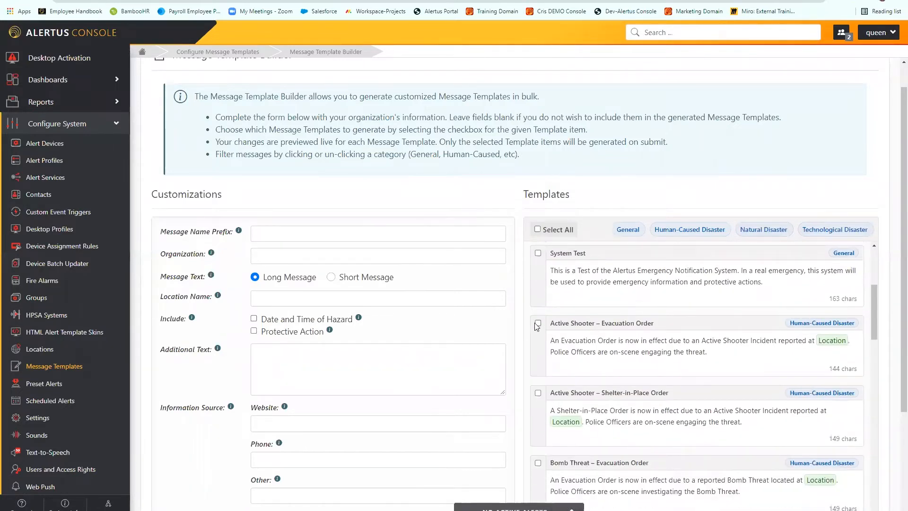
scroll(715, 349, "down", 2)
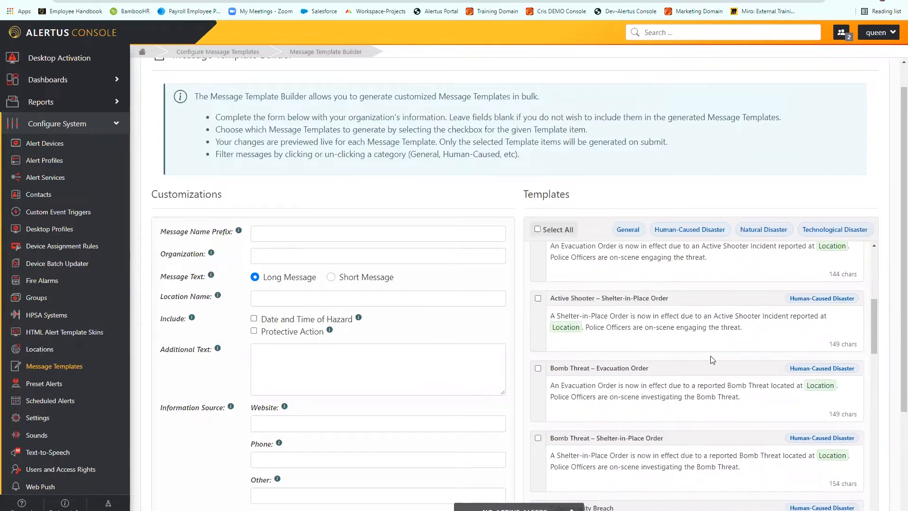
scroll(615, 331, "down", 2)
left_click(537, 273)
scroll(696, 372, "down", 1)
scroll(685, 369, "down", 3)
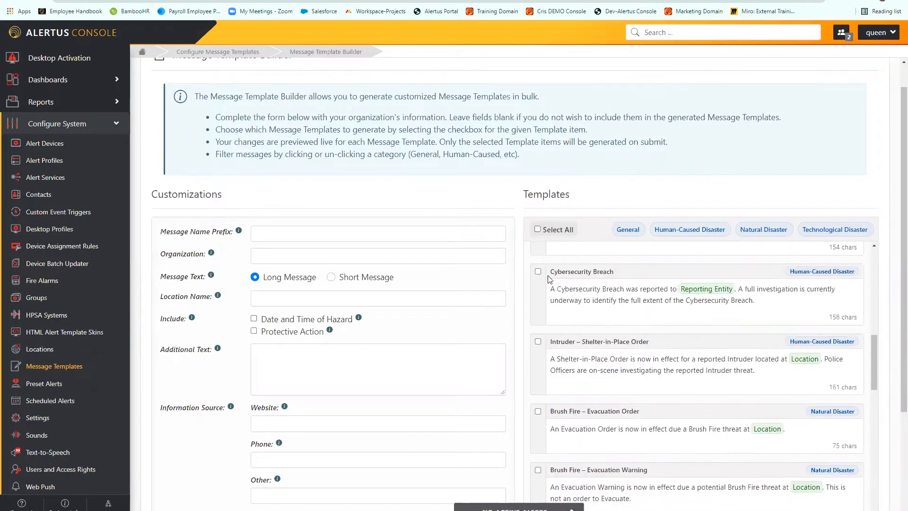
left_click(538, 272)
scroll(712, 359, "up", 5)
scroll(719, 368, "up", 10)
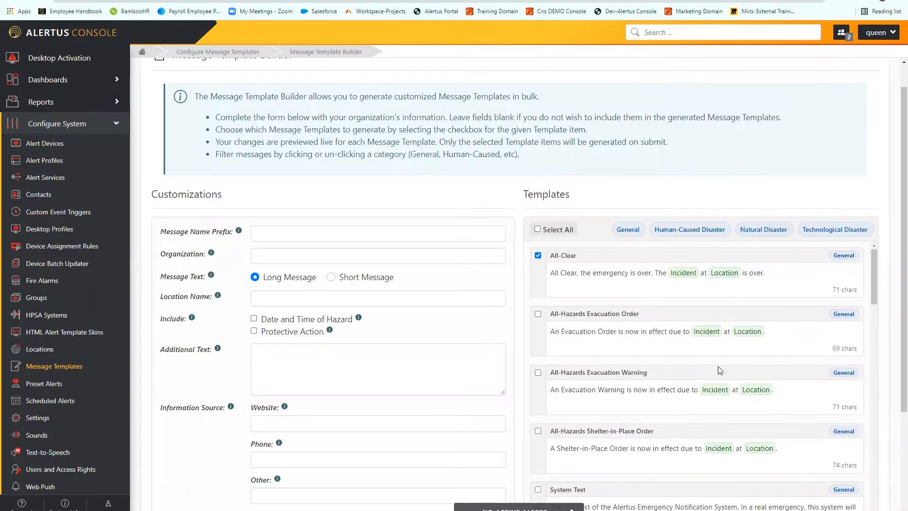
Step: Deselect the All-Clear template and select All-Hazards Evacuation Order instead
left_click(538, 255)
left_click(537, 314)
Step: Set the message name prefix to WH and check it in the template title previews
left_click(331, 234)
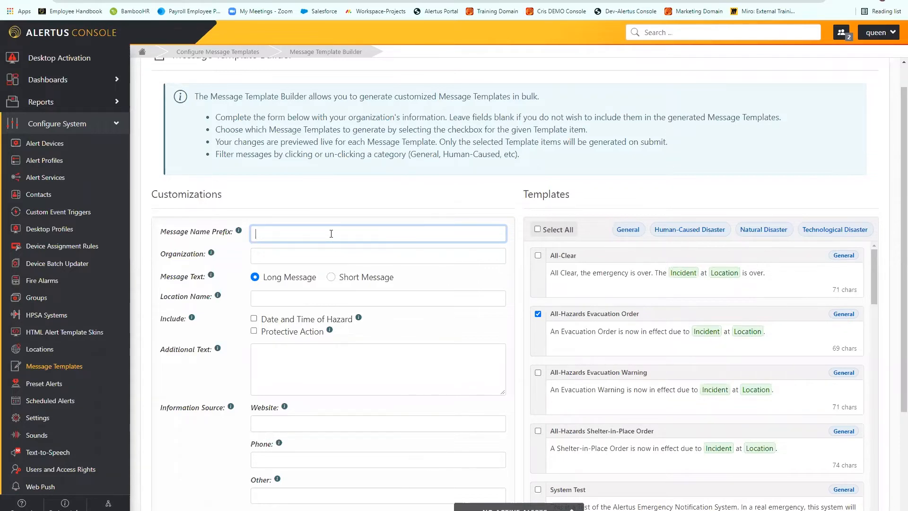
type("WH")
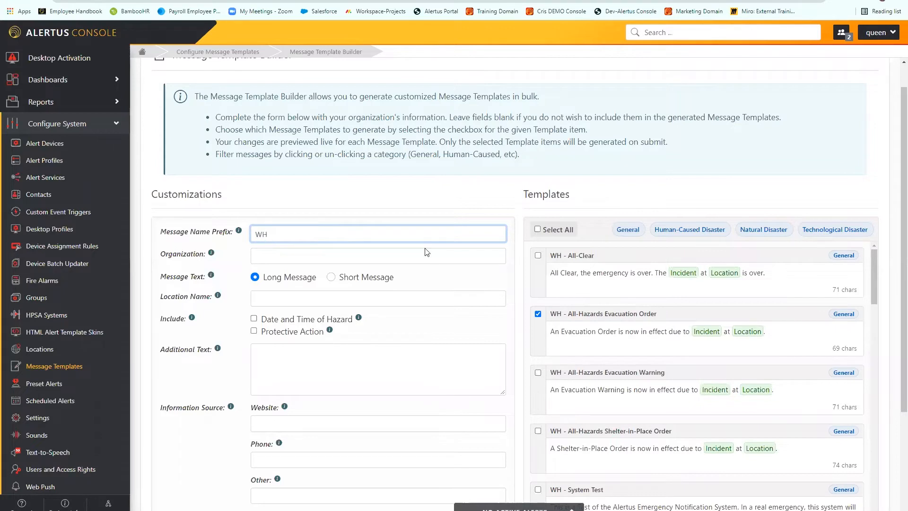
double_click(554, 255)
left_click(577, 261)
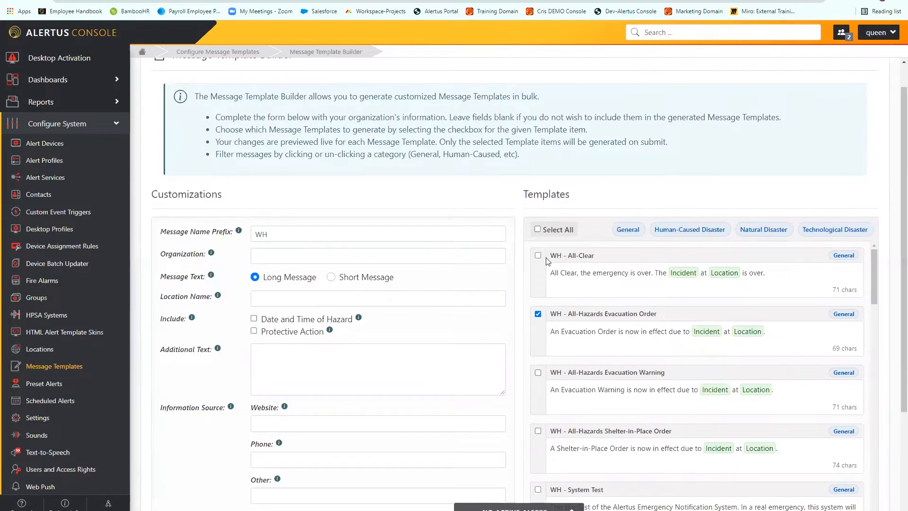
Step: Open the Message Templates page in a separate browser tab and review the existing template titles and texts
right_click(54, 366)
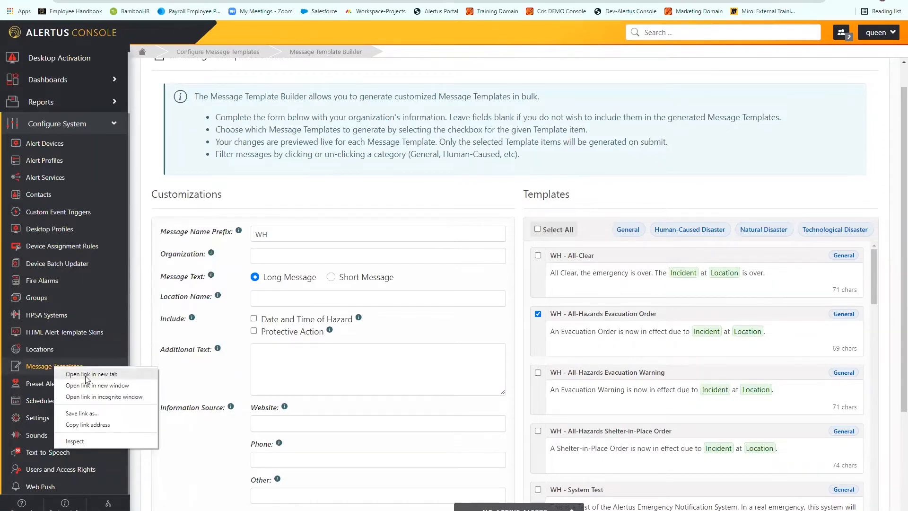
left_click(85, 375)
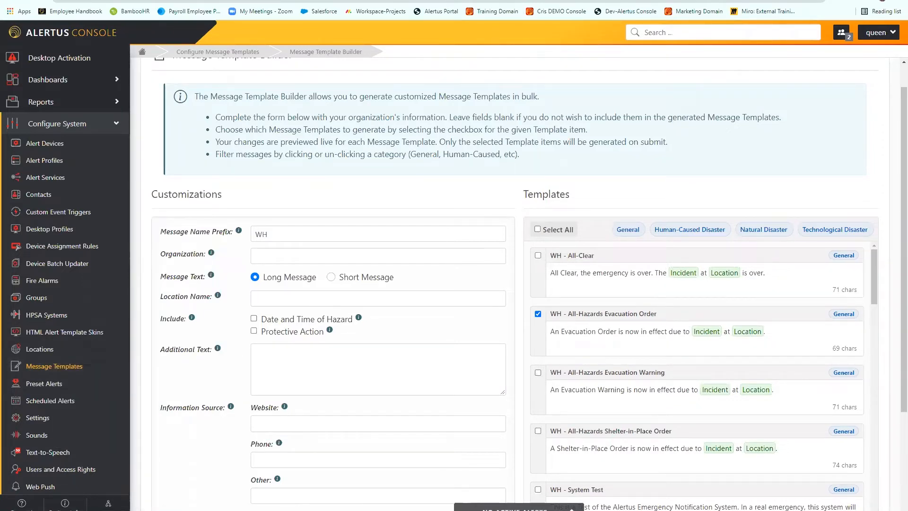
left_click(171, 0)
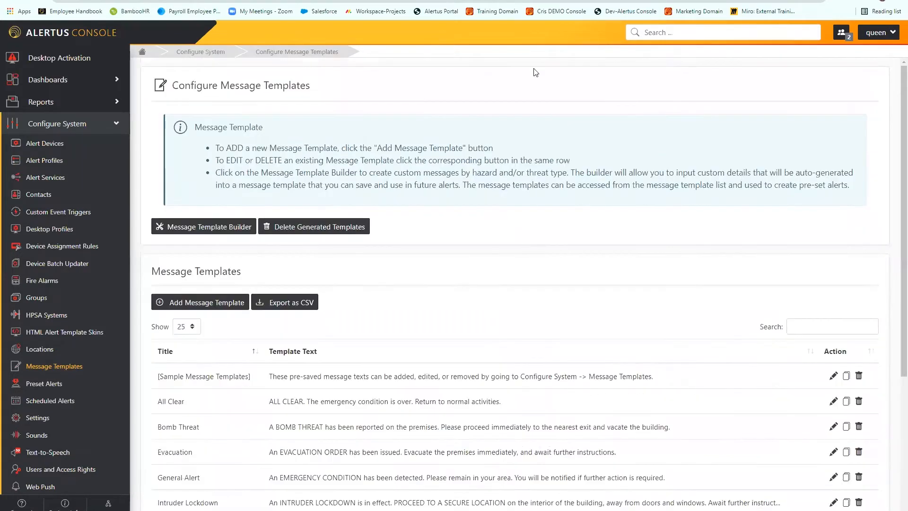
scroll(450, 331, "down", 4)
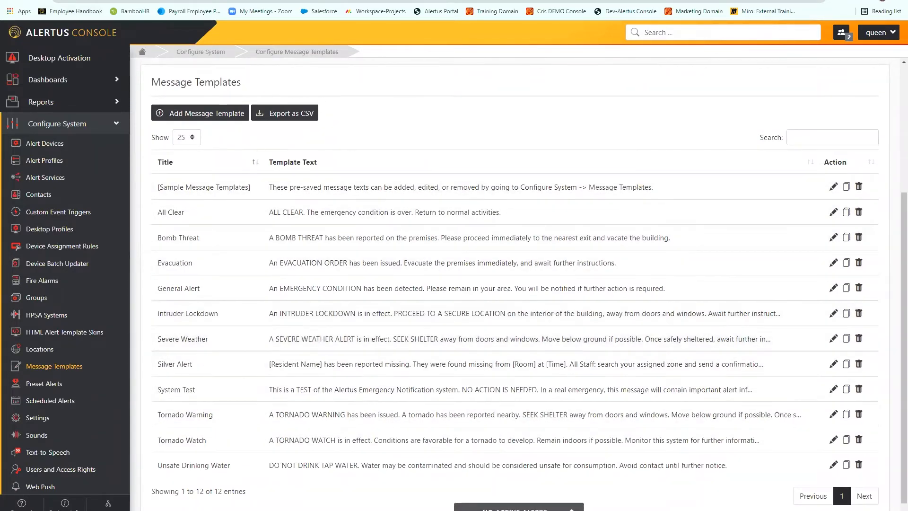
Step: Return to the Message Template Builder and set the organization to Alertus
left_click(11, 1)
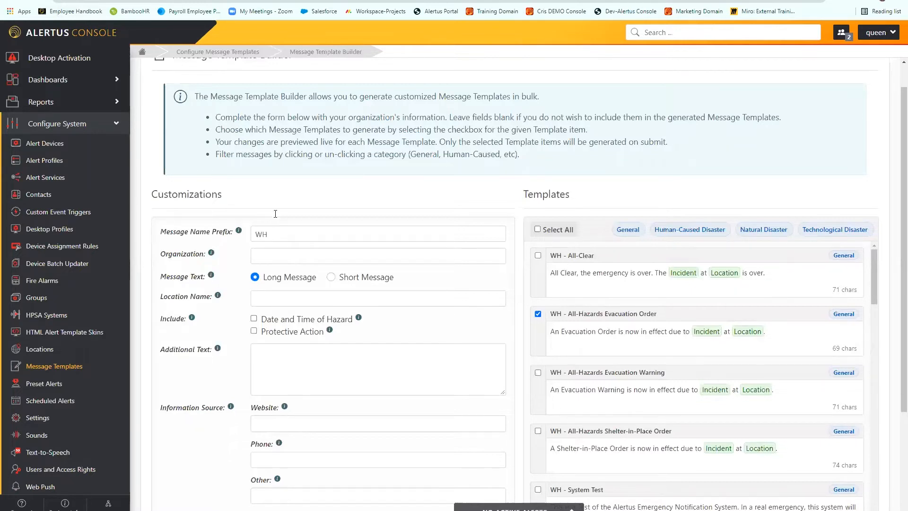
left_click(278, 260)
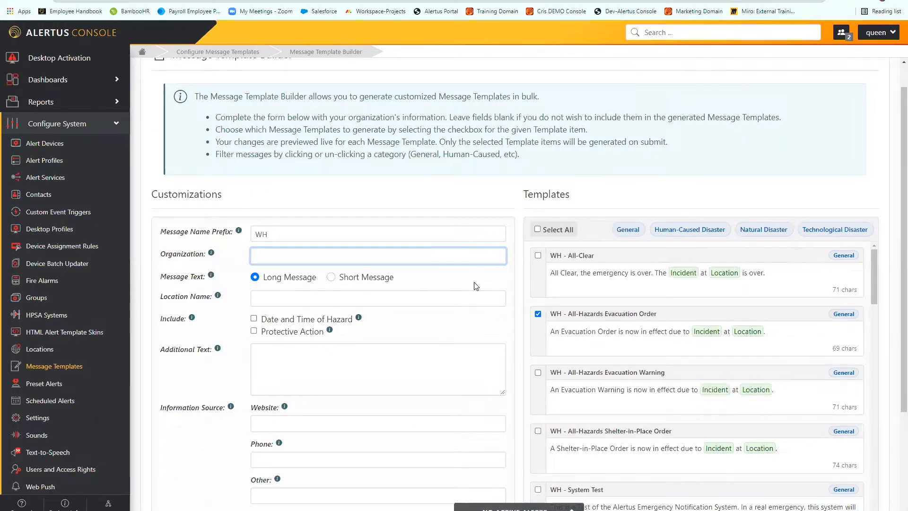
type("lertus")
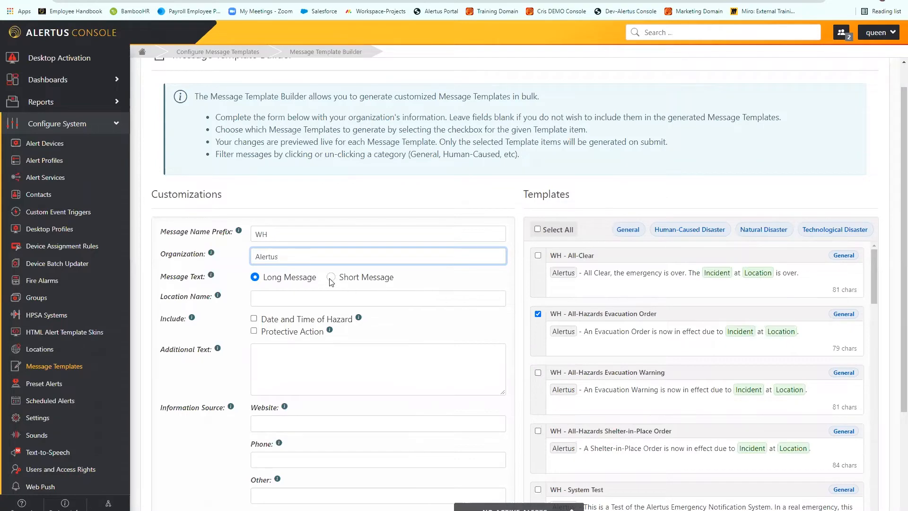
Step: Switch the message text to Short Message and back to Long Message, comparing the template previews
scroll(639, 326, "down", 5)
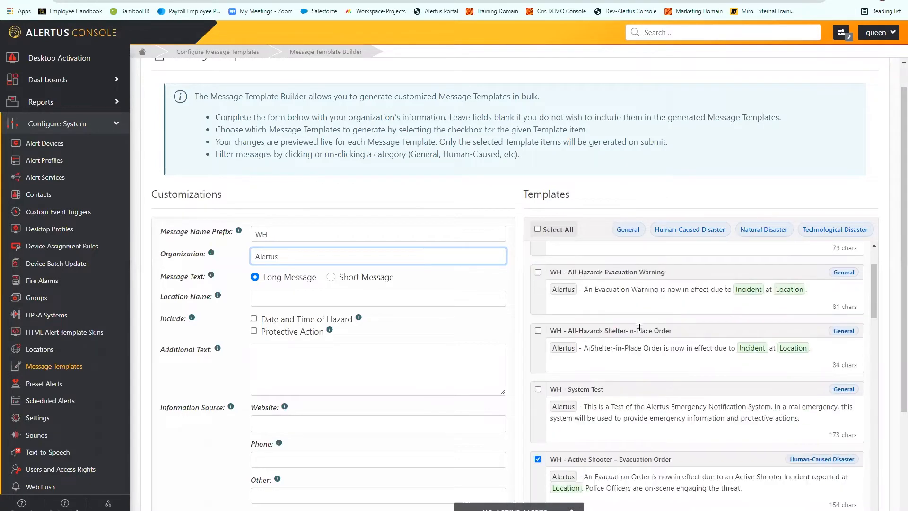
left_click(331, 277)
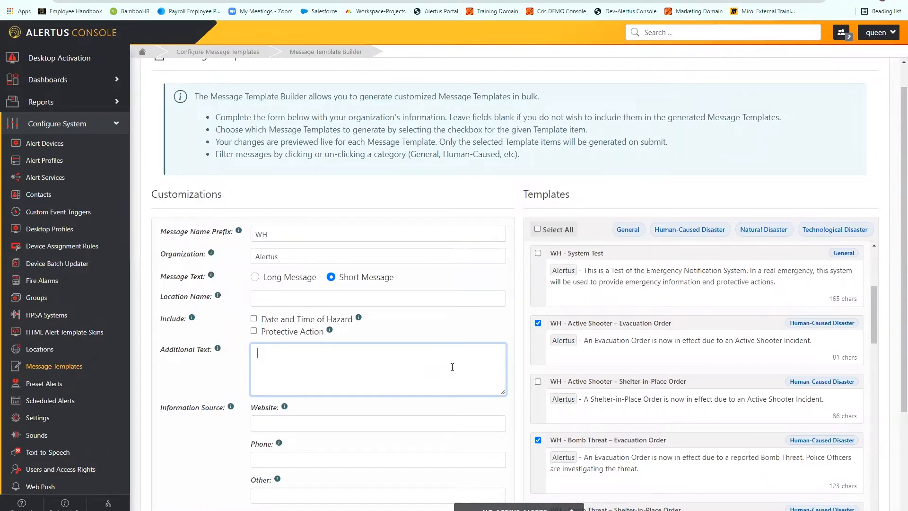
left_click(256, 278)
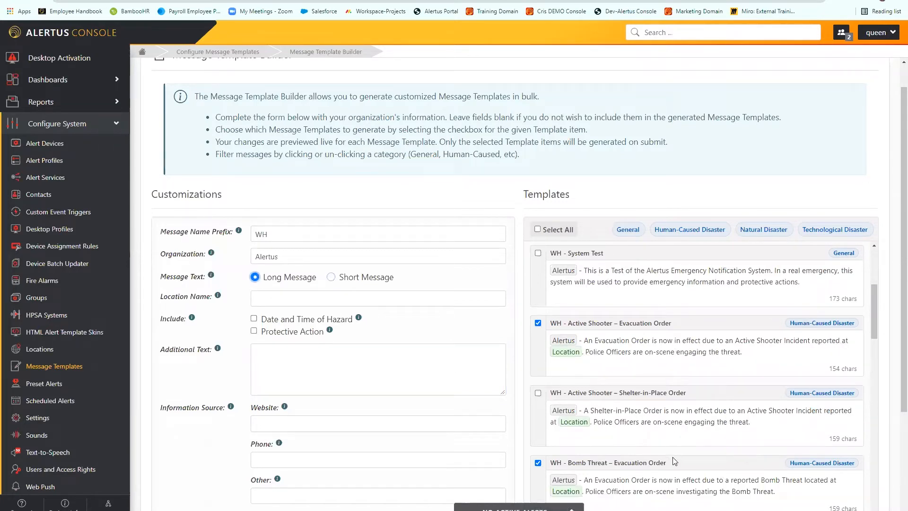
scroll(677, 460, "up", 5)
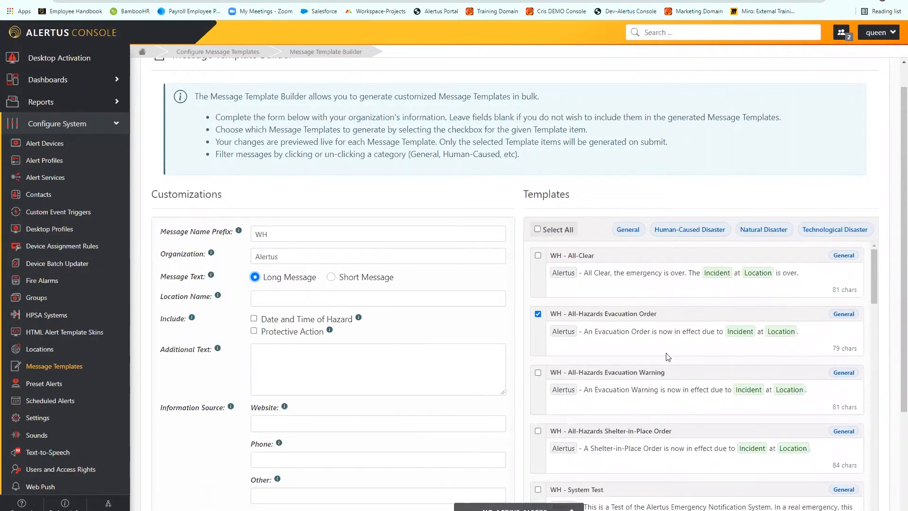
scroll(667, 356, "down", 5)
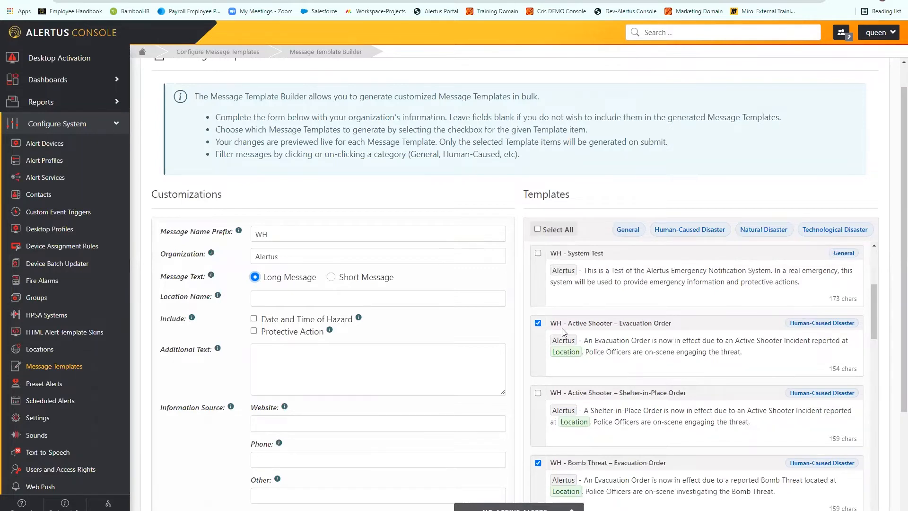
Step: Set the location name to Building 2 and include the Date and Time of Hazard and the Protective Action in the templates
left_click(364, 299)
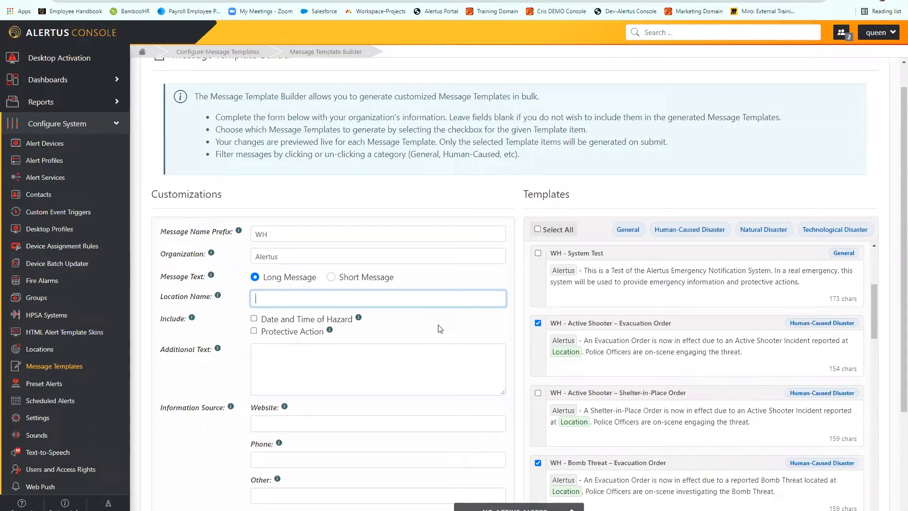
type("Building 2")
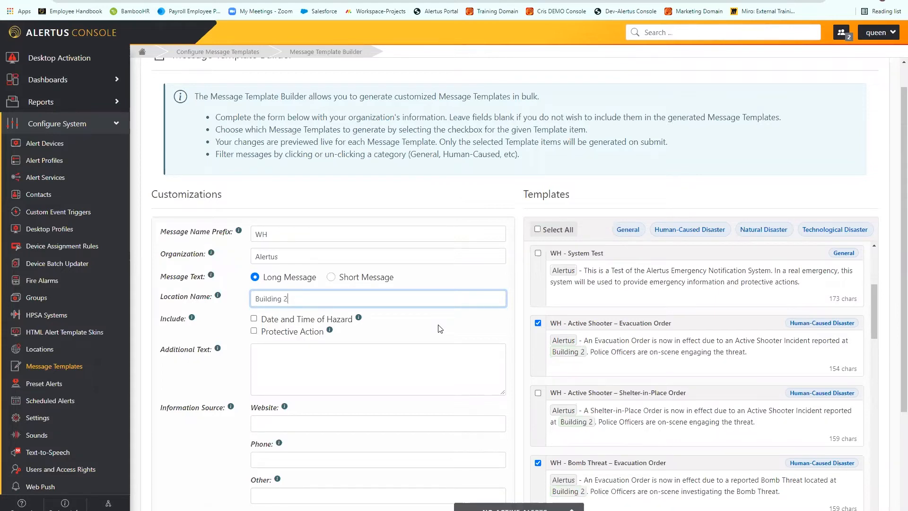
mouse_move(585, 357)
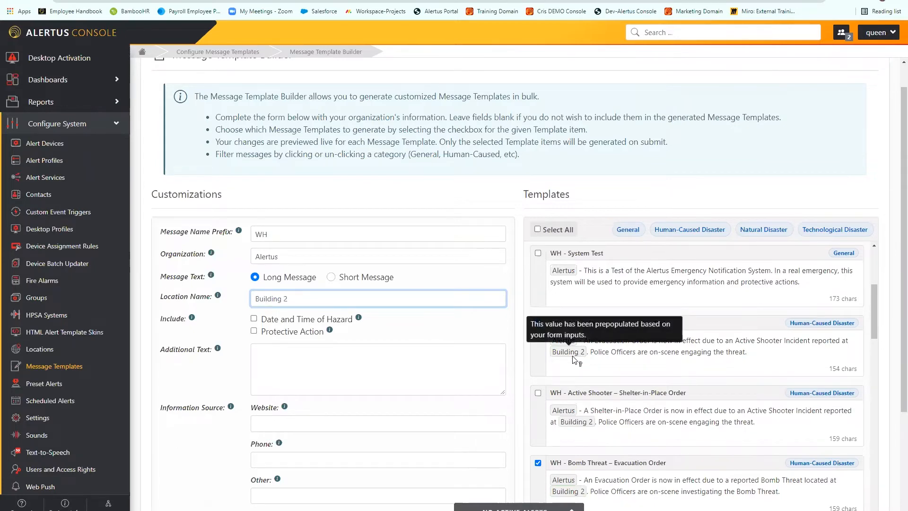
left_click(254, 320)
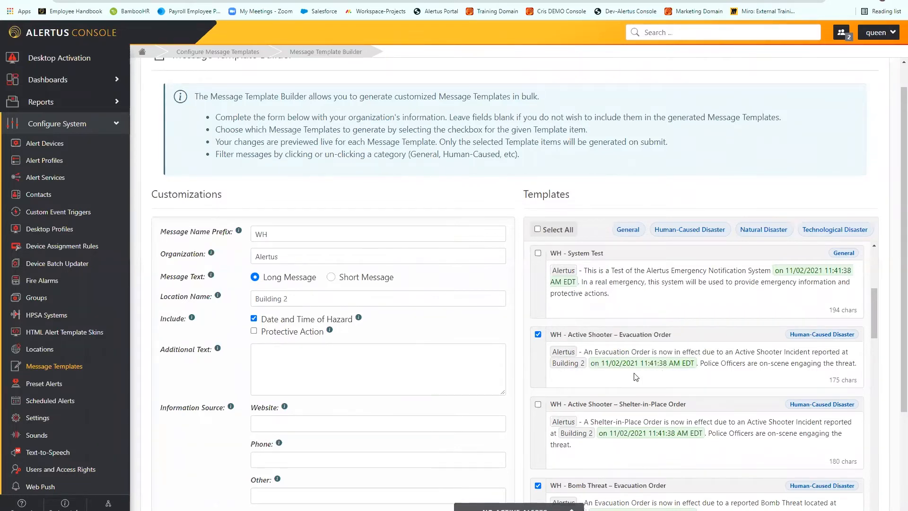
left_click(254, 332)
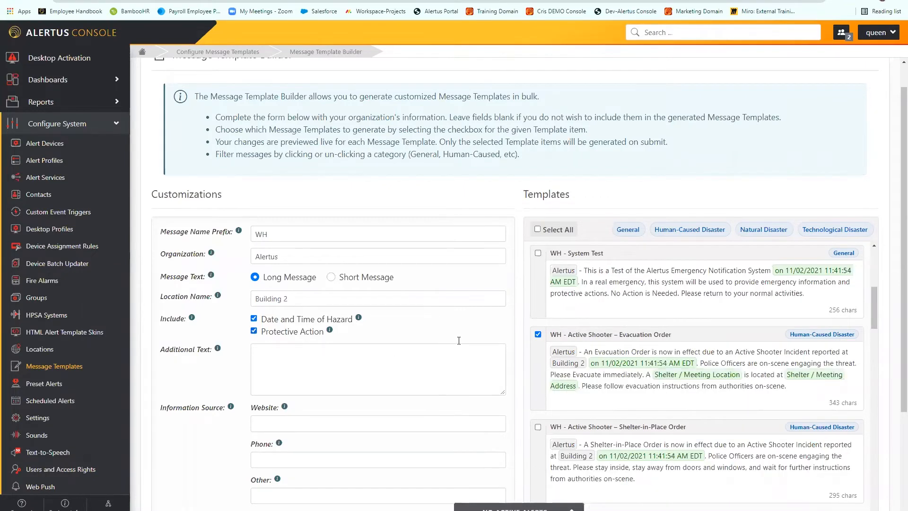
Step: Review the Active Shooter, Bomb Threat and Cybersecurity Breach previews and check how their highlighted placeholder values get filled in
scroll(718, 412, "down", 1)
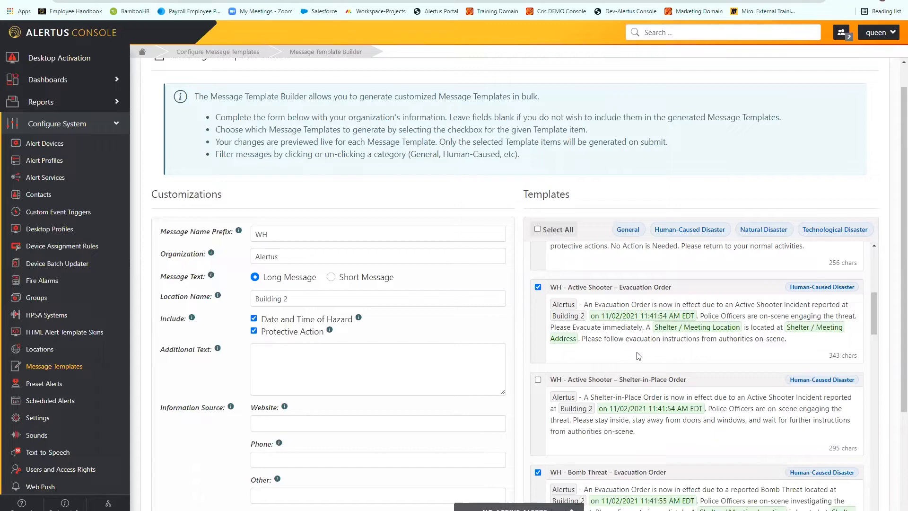
scroll(676, 398, "down", 3)
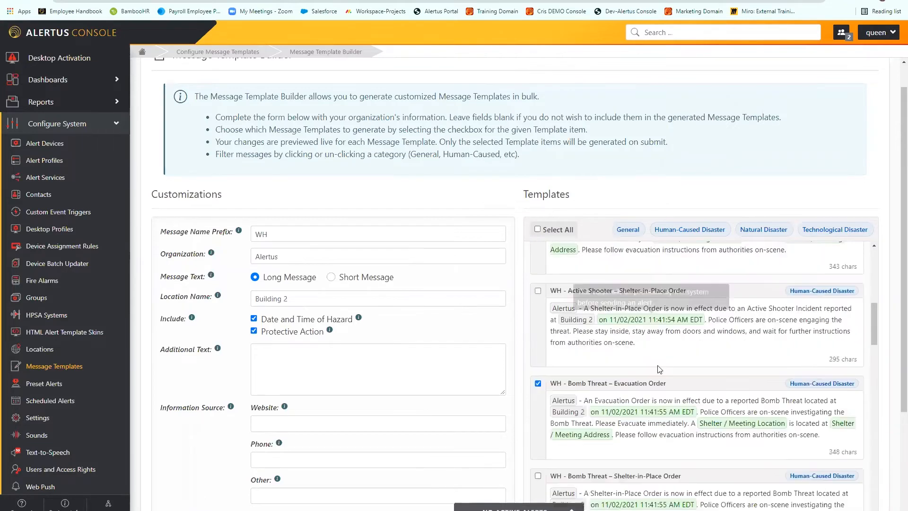
scroll(672, 392, "down", 2)
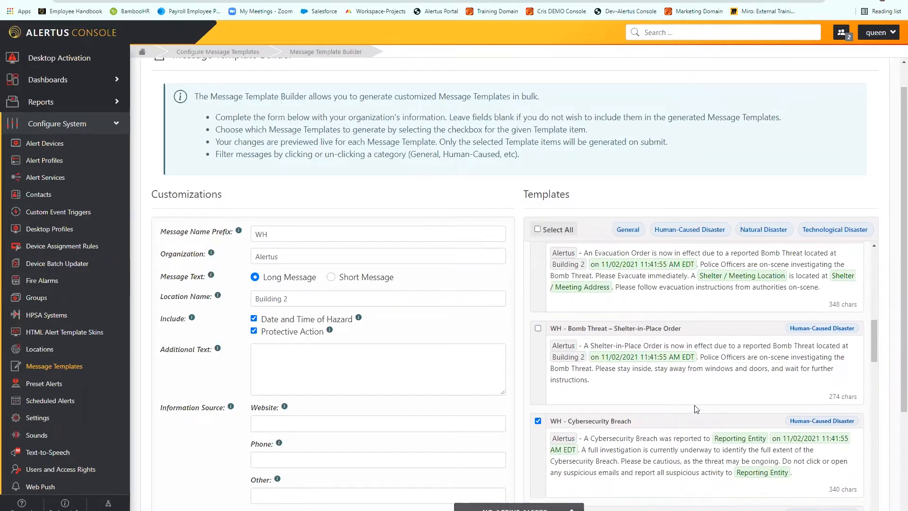
scroll(696, 408, "down", 1)
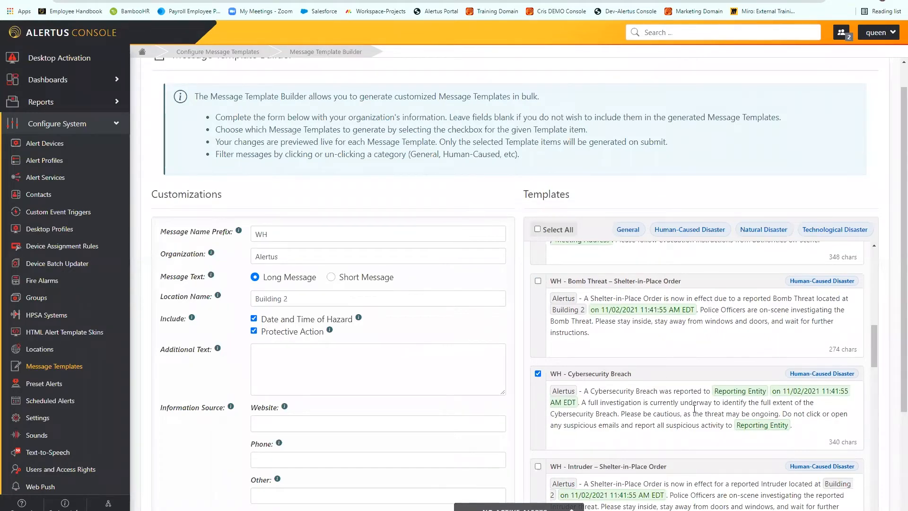
scroll(752, 381, "up", 6)
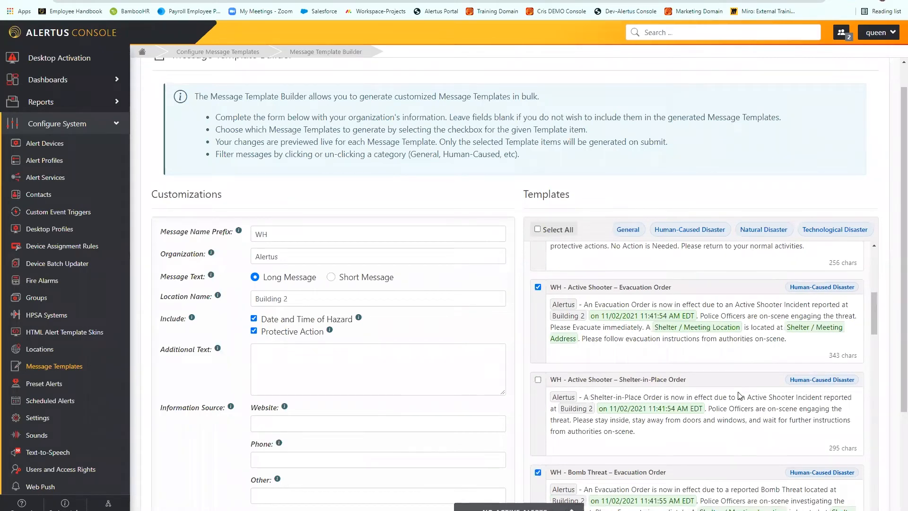
mouse_move(668, 329)
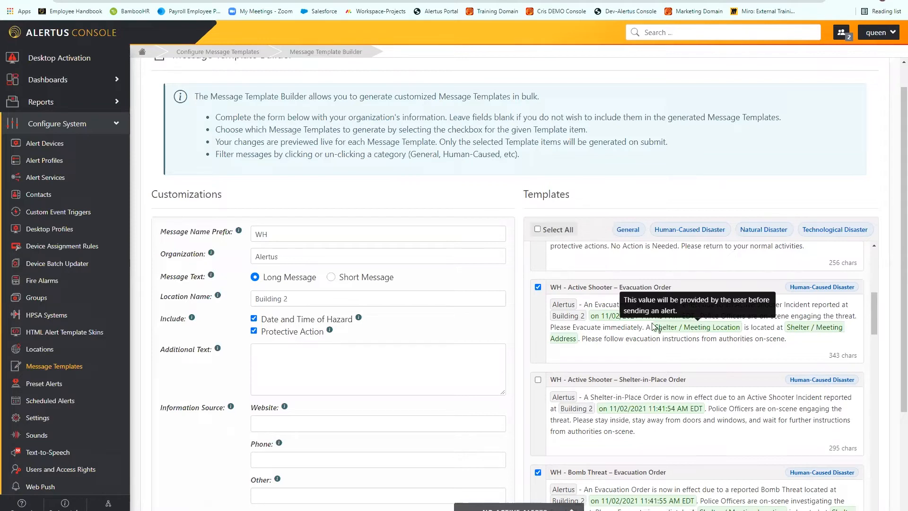
mouse_move(614, 319)
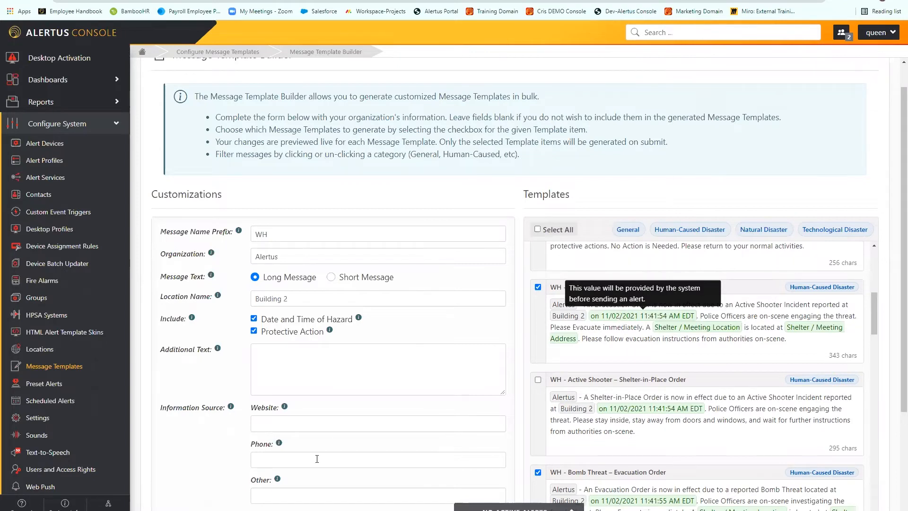
Step: Try the additional text "Notice it generates" in the template previews and clear it again
scroll(404, 384, "down", 2)
left_click(374, 326)
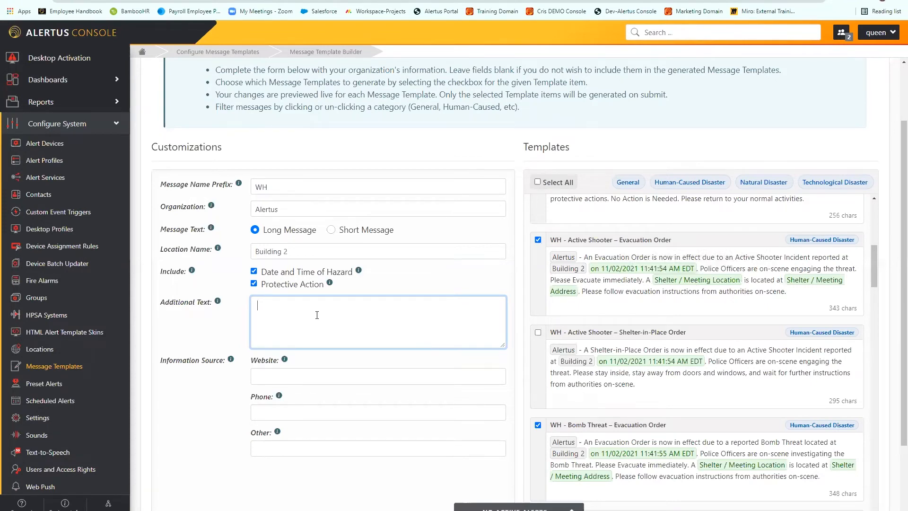
type("Notice it generates")
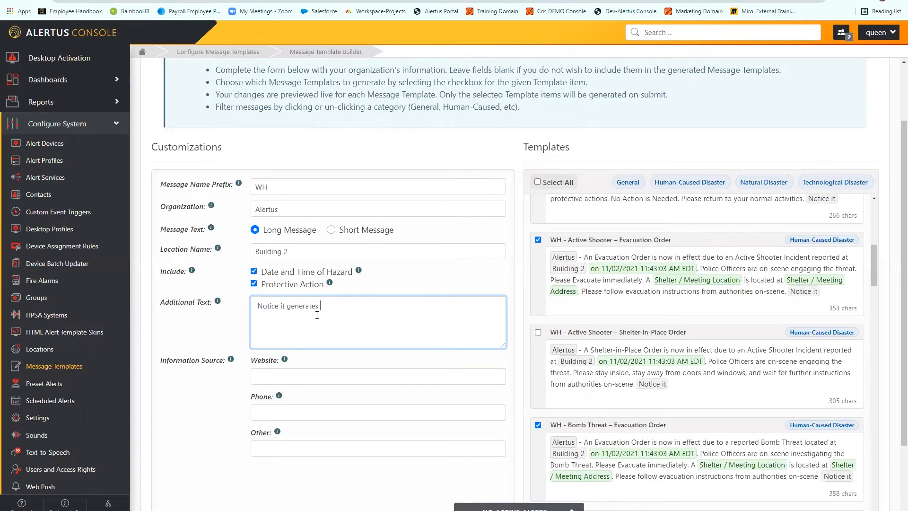
left_click_drag(327, 303, 246, 312)
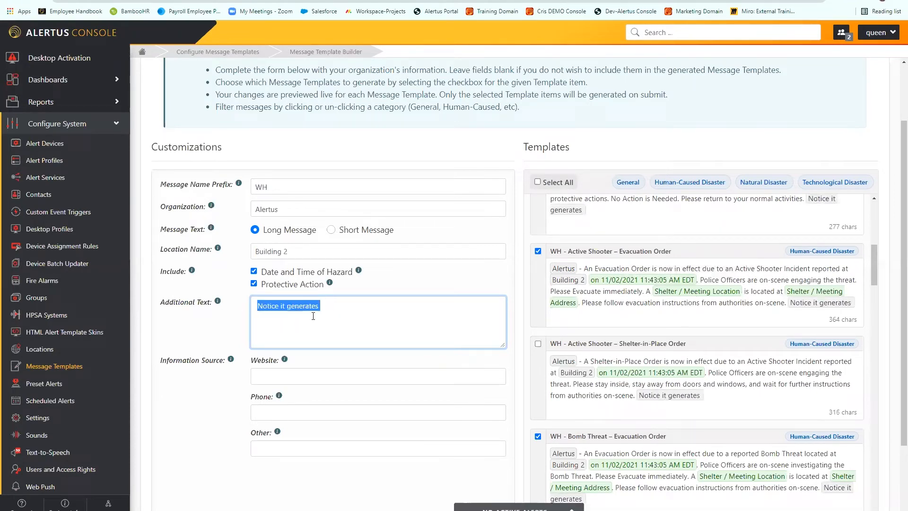
key("BackSpace")
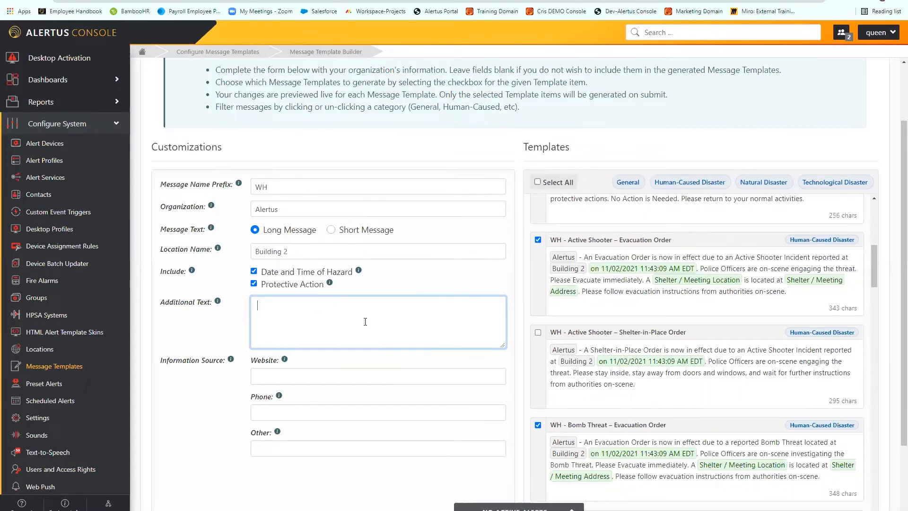
Step: Fill in the information source with the website alertus.com and the contact phone number
scroll(364, 317, "down", 1)
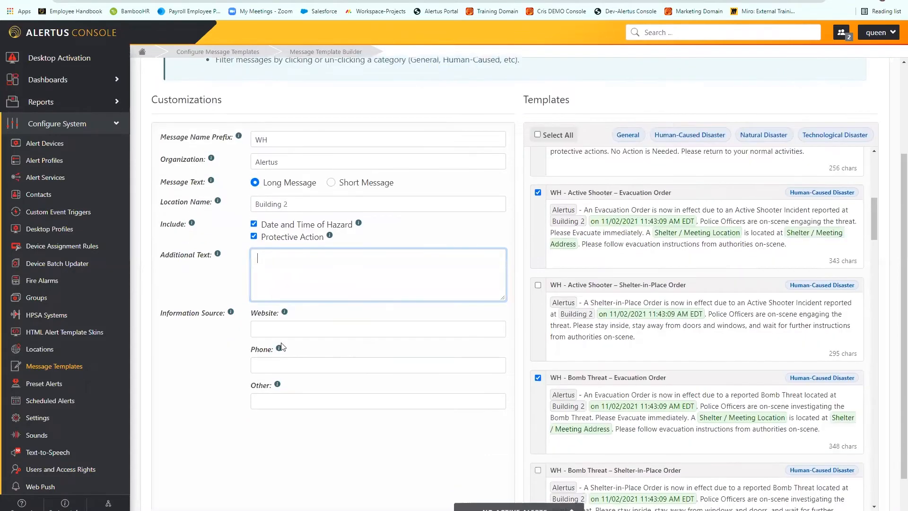
left_click(356, 328)
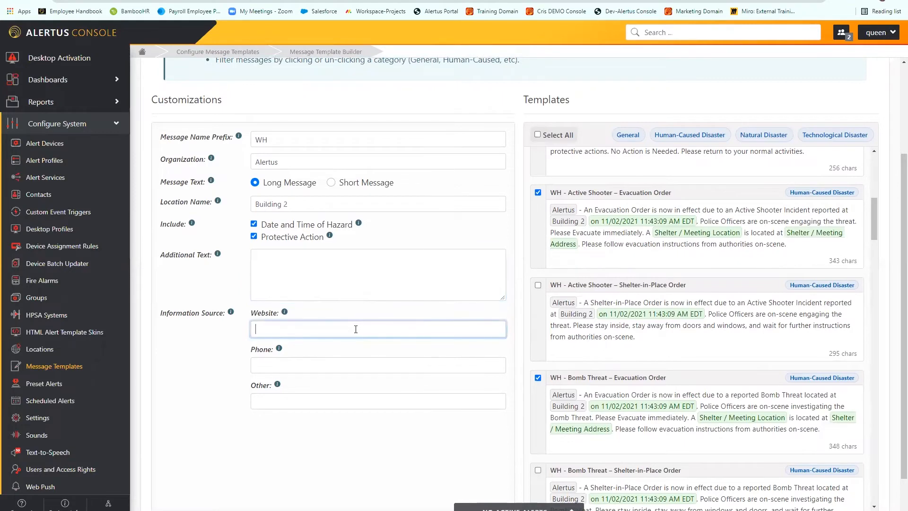
type("alertus.com")
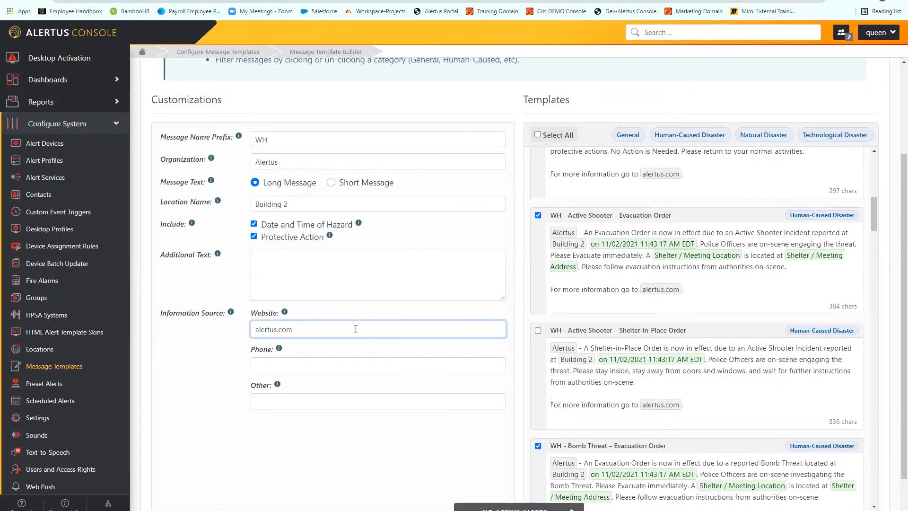
left_click(314, 367)
type("5")
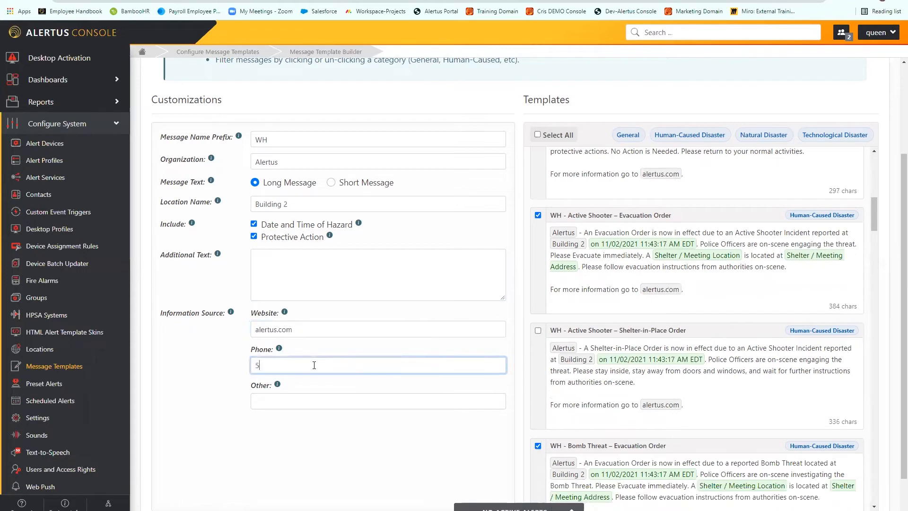
type("55-5555")
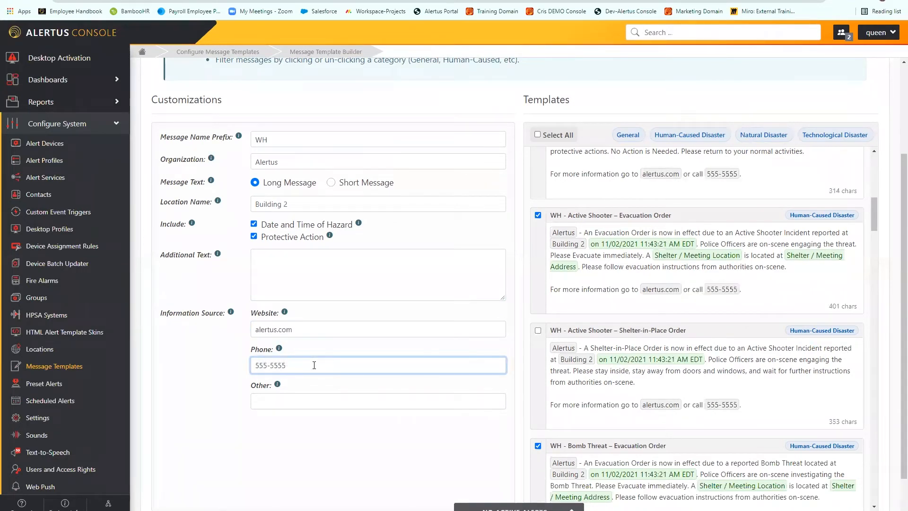
Step: Set the other information source to "To stay up to date go to twitter URL" and check the template previews
left_click(301, 401)
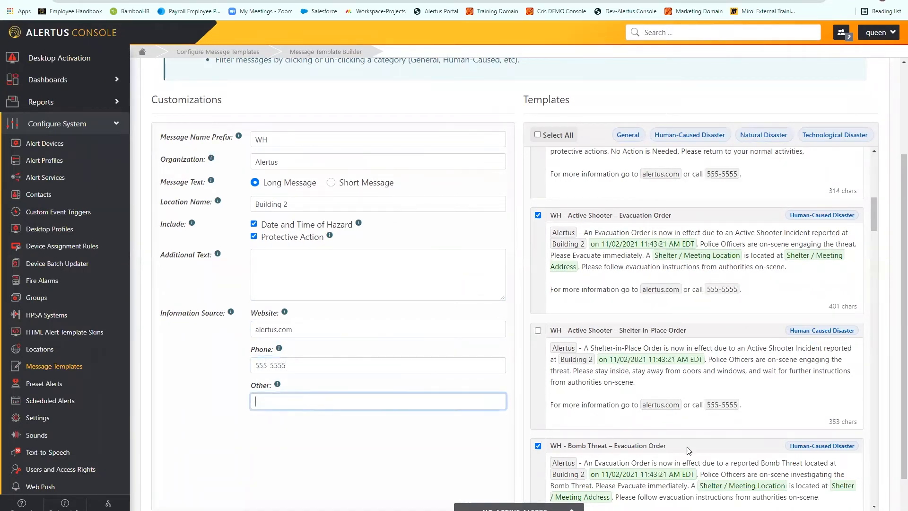
scroll(688, 453, "down", 2)
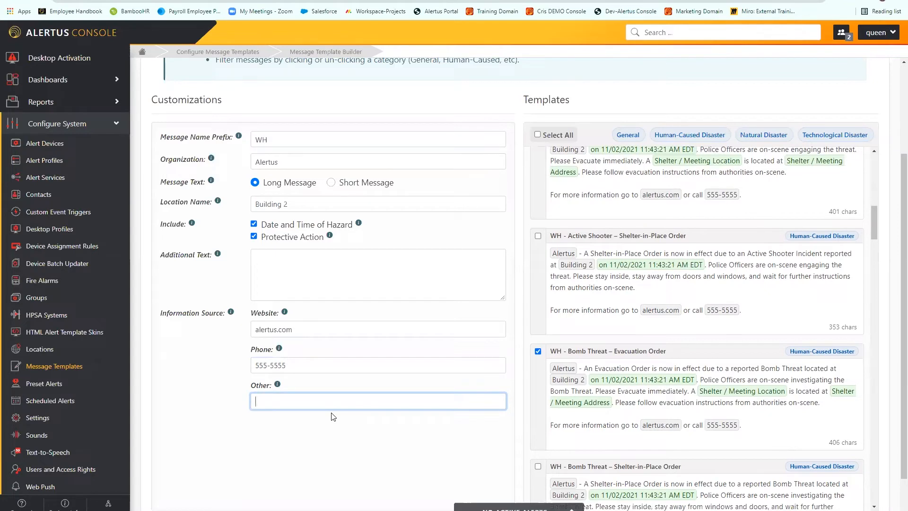
type("To stay up to date go ot twitter URL")
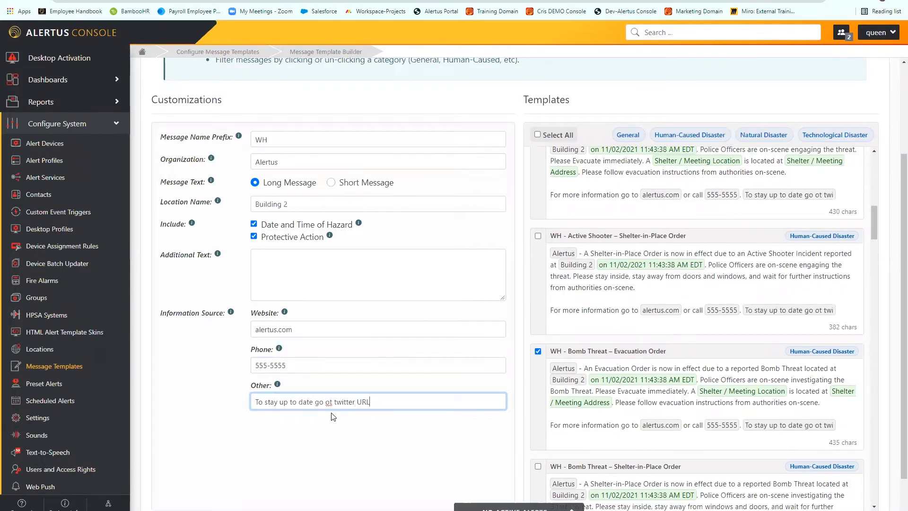
double_click(332, 401)
type("to")
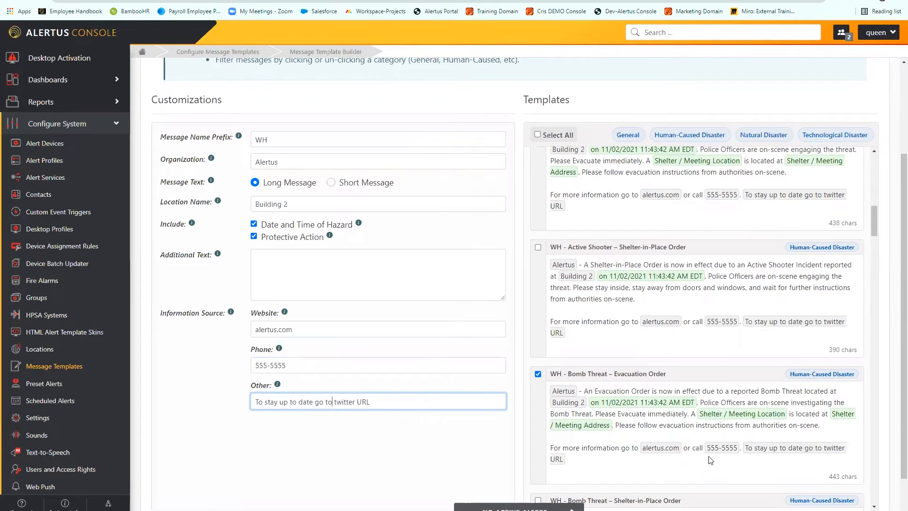
scroll(747, 440, "up", 7)
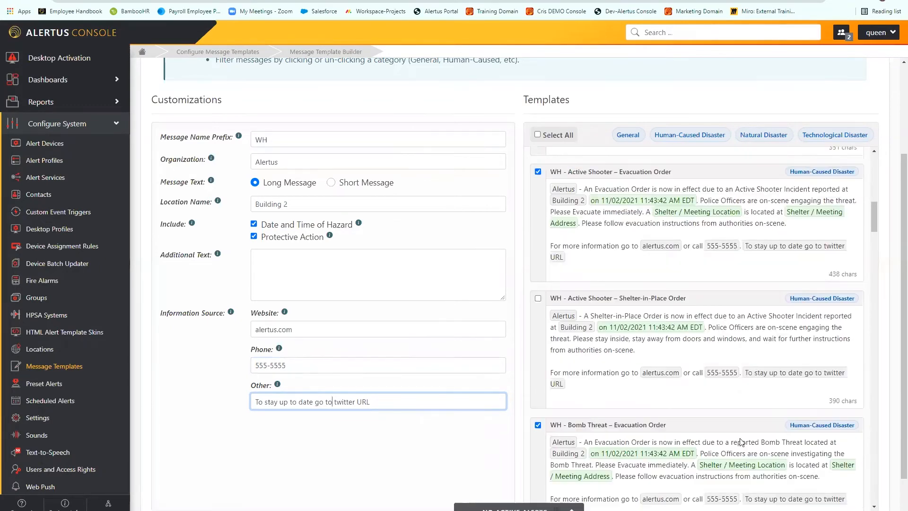
scroll(756, 405, "up", 6)
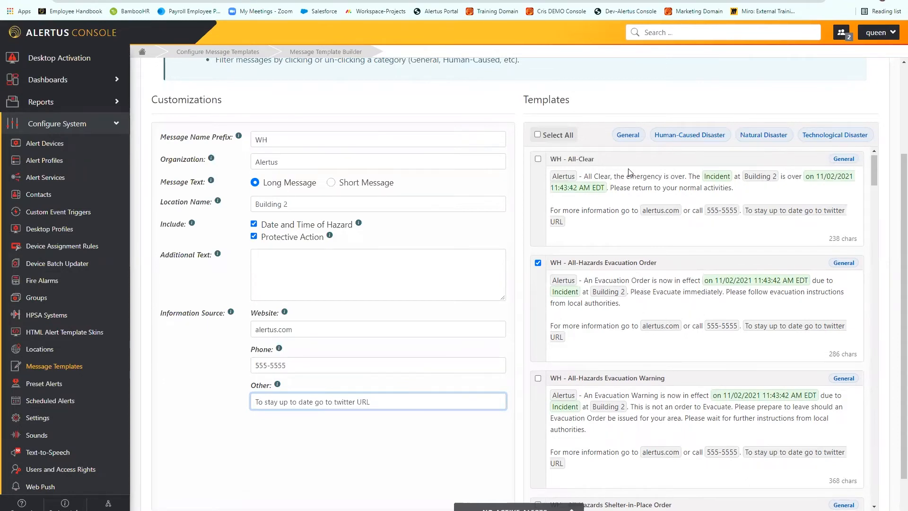
Step: Generate the selected WH templates for All-Hazards Evacuation Order, Active Shooter and Bomb Threat Evacuation Orders, and Cybersecurity Breach, and confirm their creation
scroll(648, 257, "down", 2)
scroll(648, 257, "down", 6)
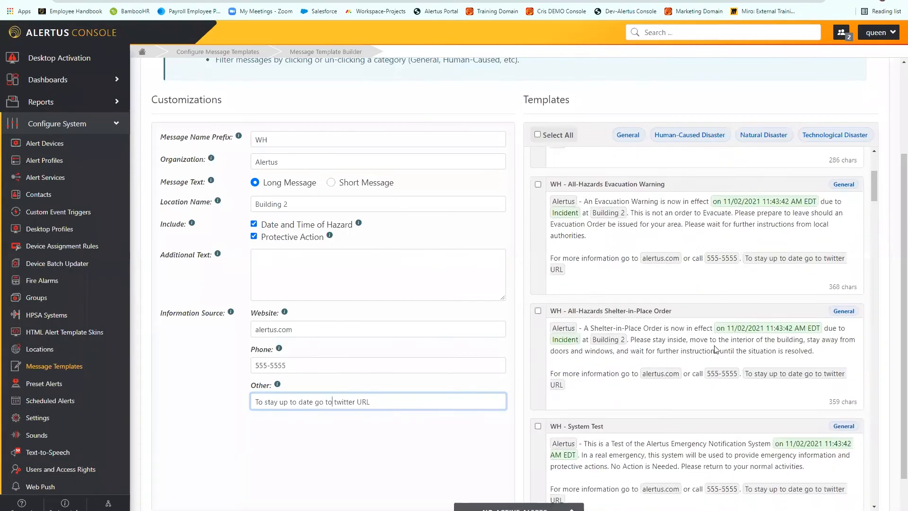
scroll(895, 251, "down", 1)
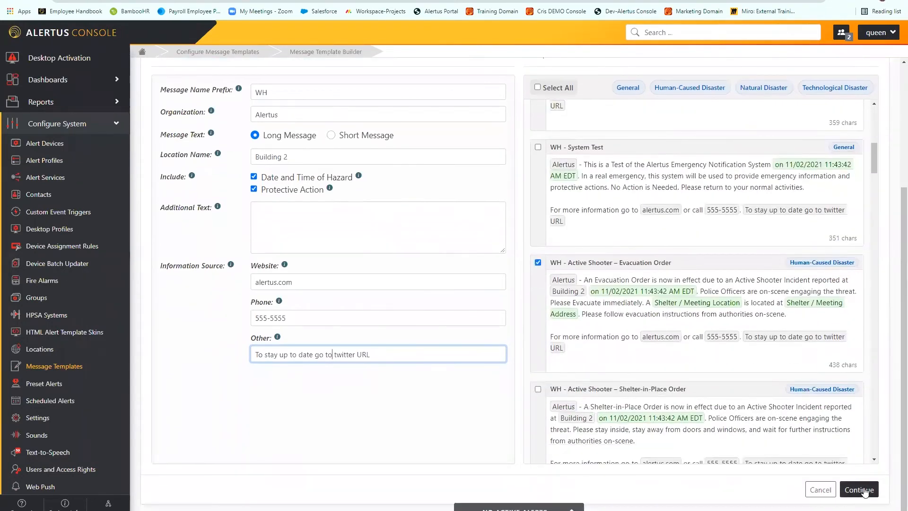
left_click(864, 492)
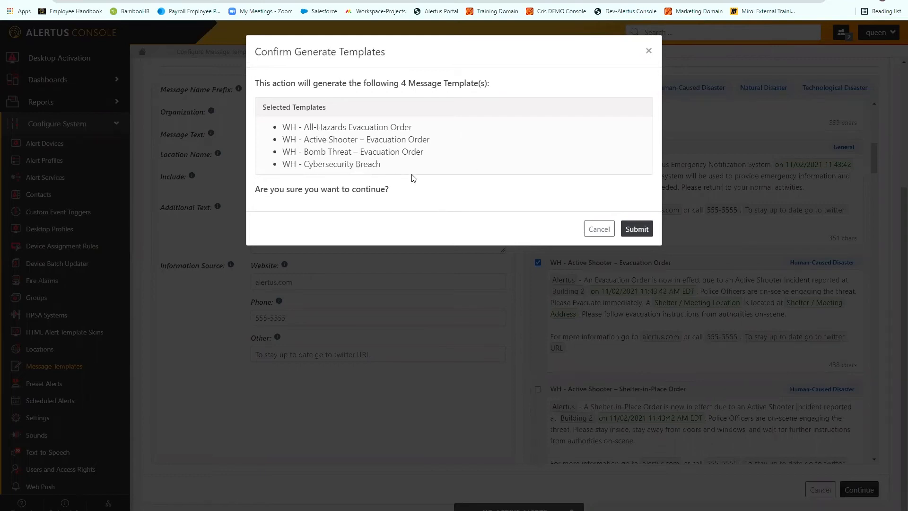
left_click(643, 232)
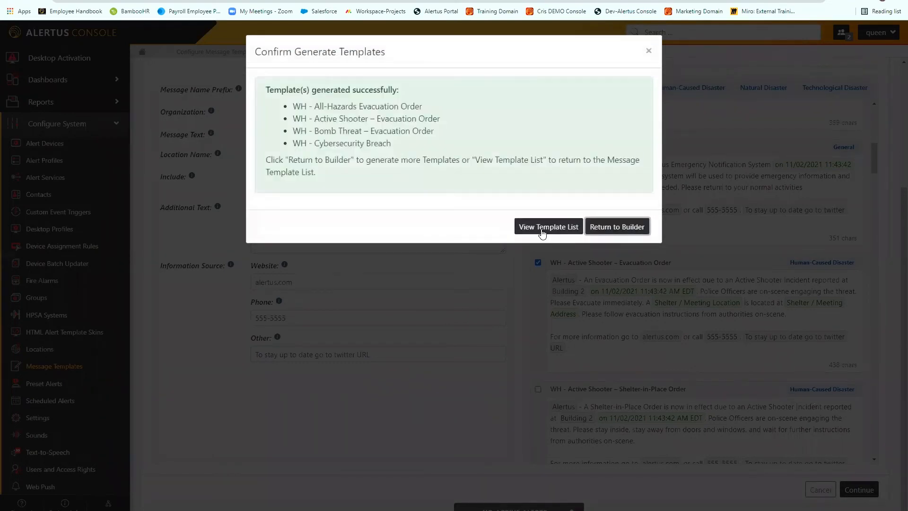
Step: Open the message template list and review the generated WH templates at its end
left_click(543, 233)
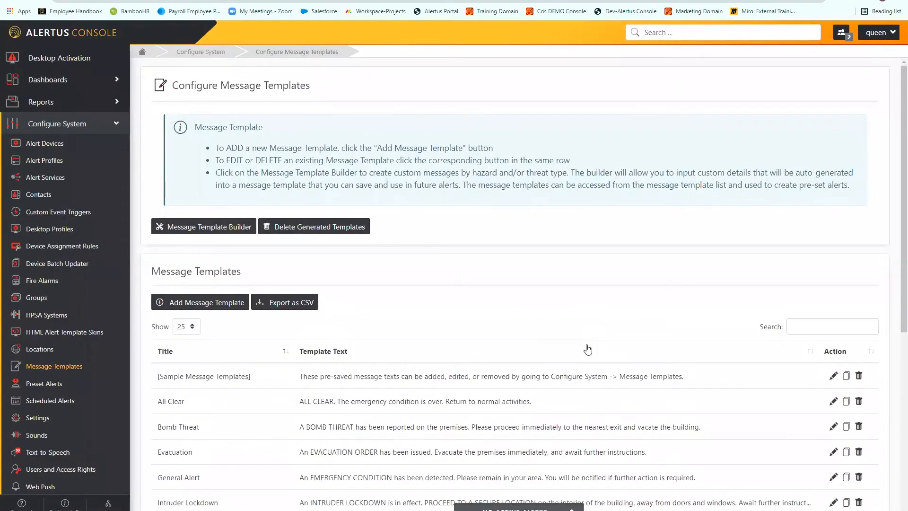
scroll(588, 349, "down", 1)
scroll(588, 349, "down", 5)
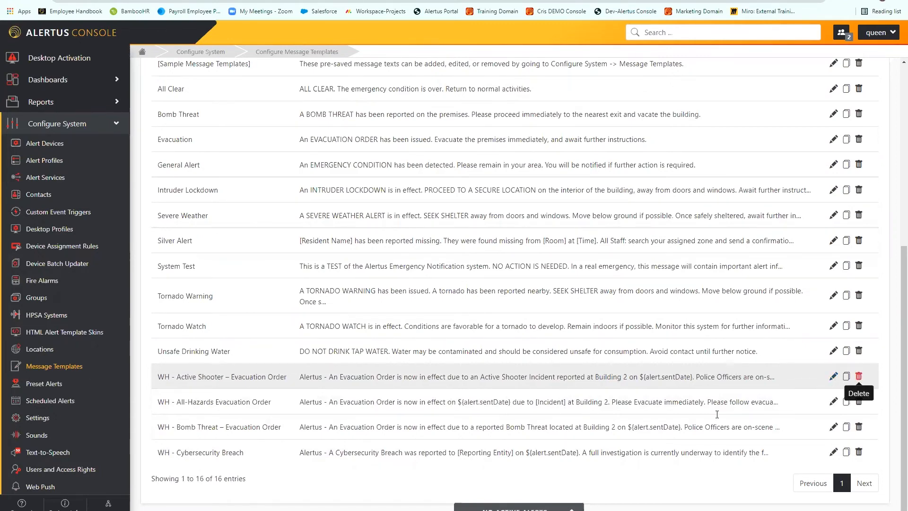
Step: Review which templates the bulk deletion of generated templates covers, cancel the deletion, and check the template list again
scroll(480, 484, "up", 3)
scroll(480, 484, "up", 3)
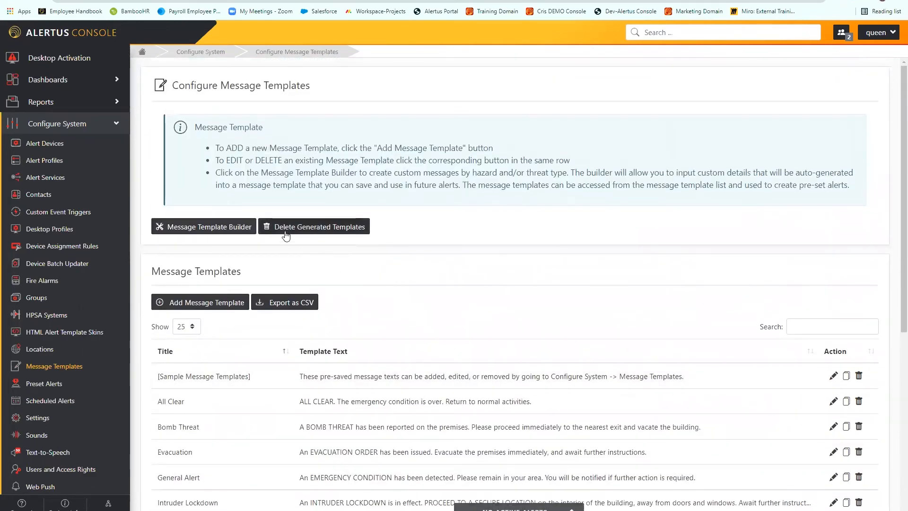
left_click(327, 231)
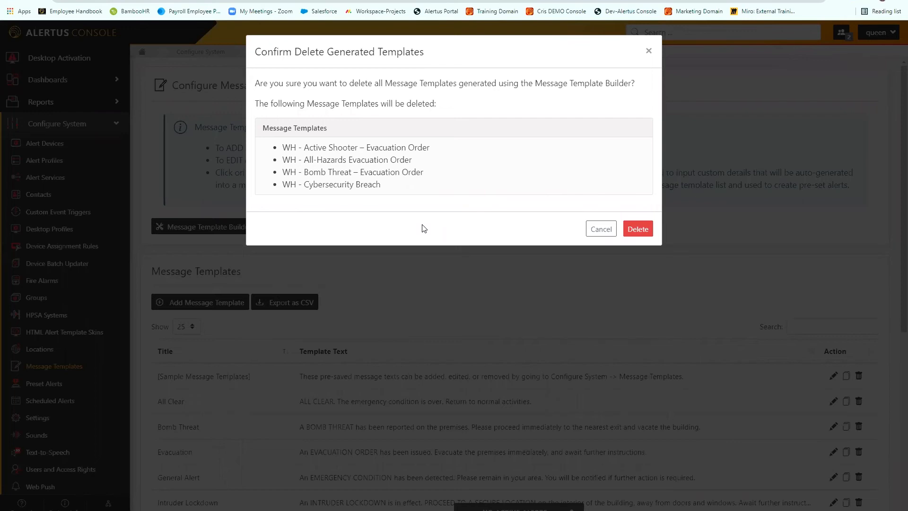
left_click(609, 230)
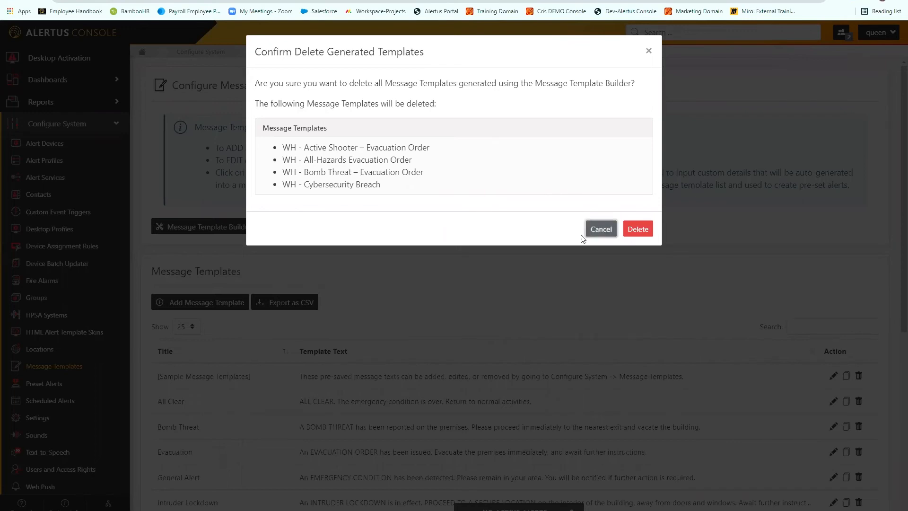
scroll(574, 319, "down", 6)
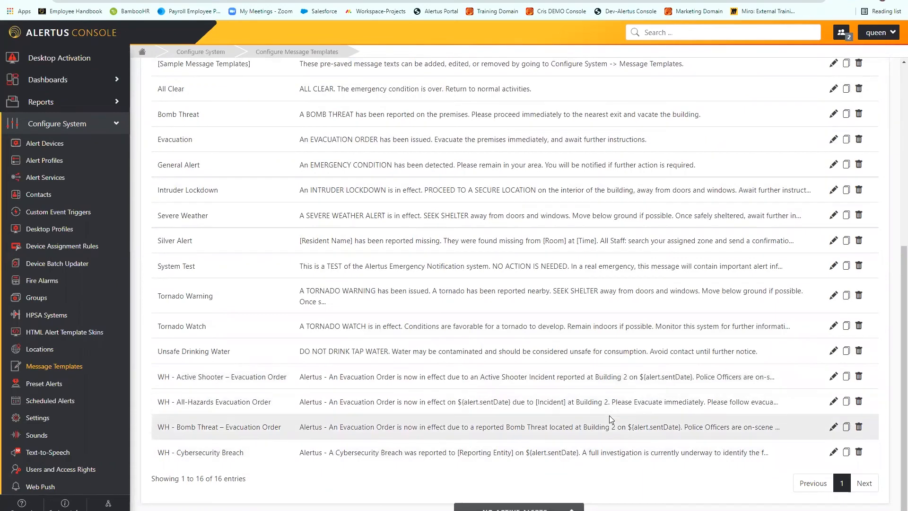
scroll(609, 415, "up", 4)
scroll(359, 217, "up", 1)
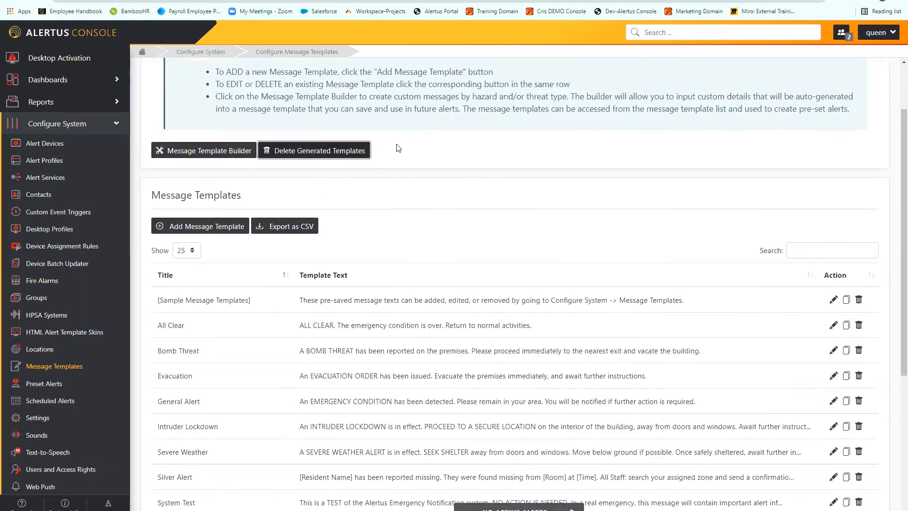